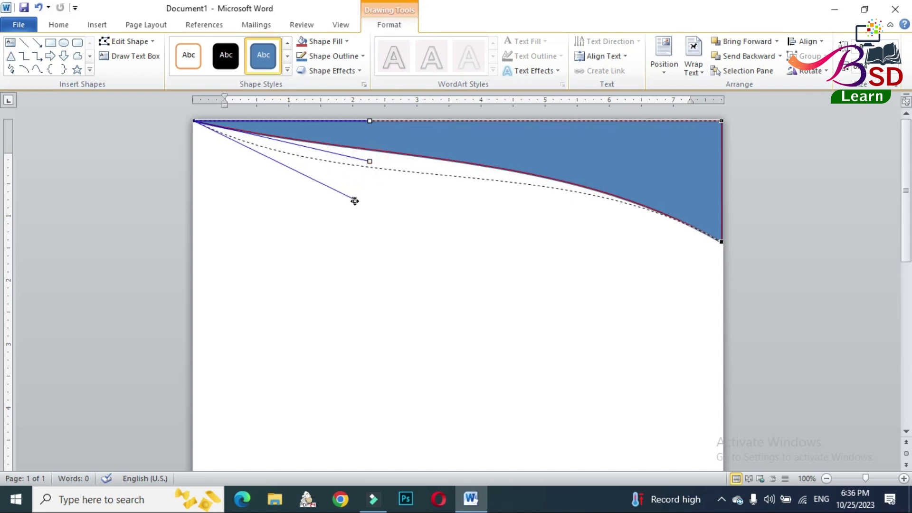
Reshape the wave's lower curve from its lower-right corner point and set the shape's outline weight to 6 pt
left_click(720, 242)
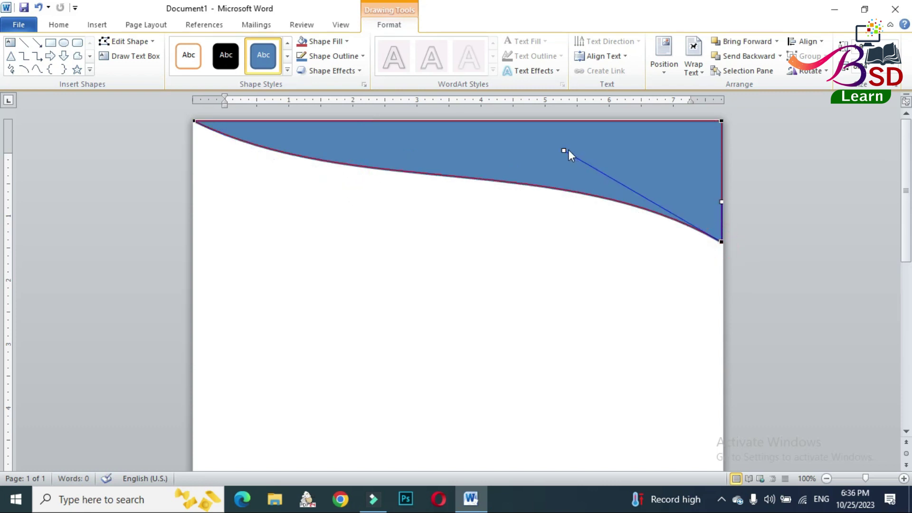
left_click_drag(568, 150, 567, 125)
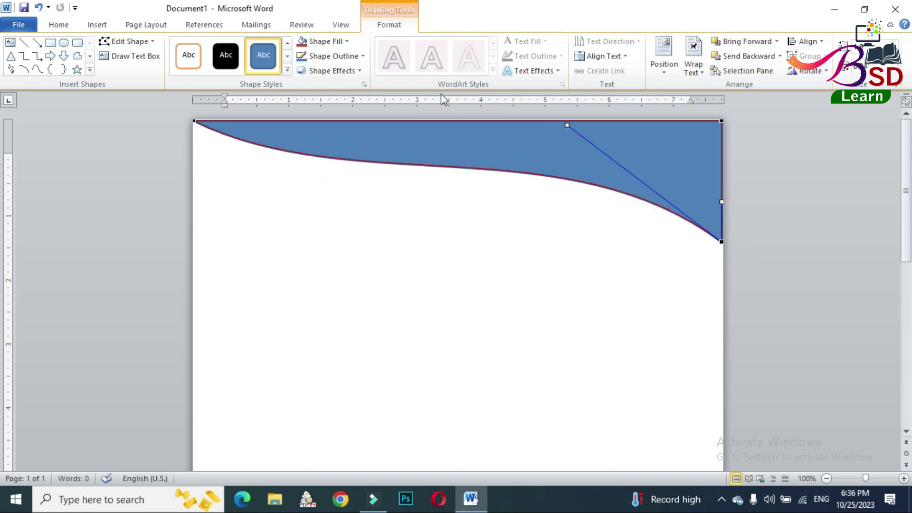
left_click(364, 56)
left_click(369, 198)
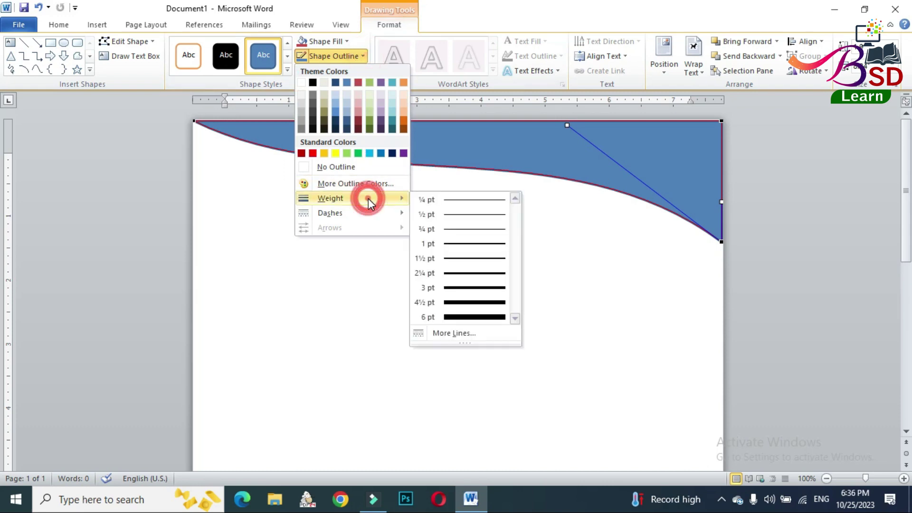
left_click(475, 317)
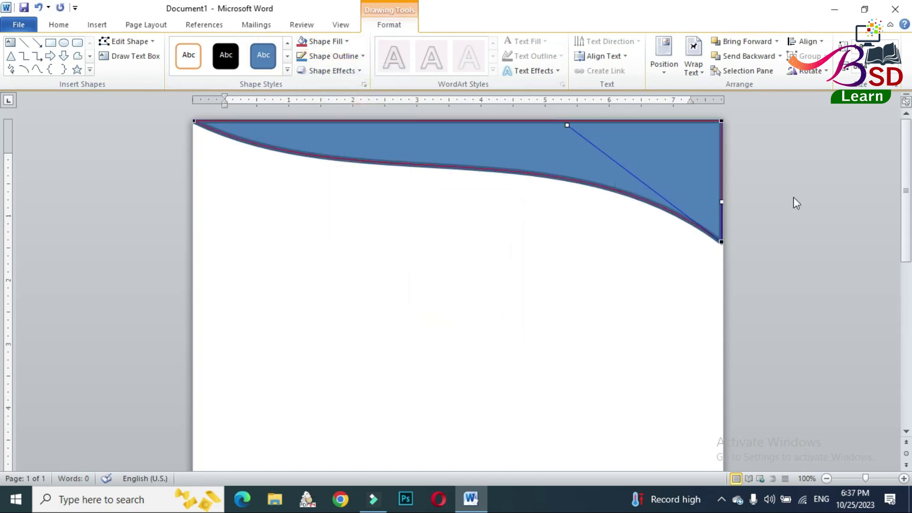
left_click(823, 201)
Enlarge the blue wave downward and past the page's left edge, and make its outline white
left_click(669, 182)
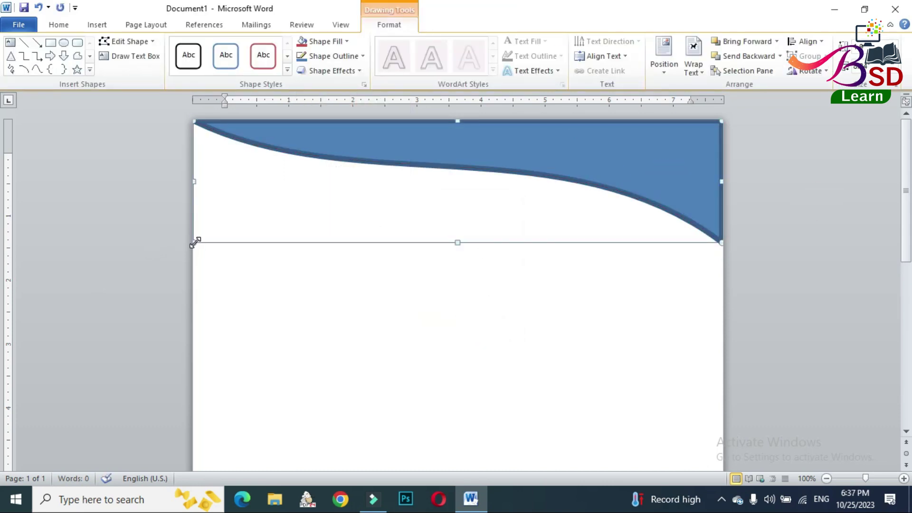
mouse_move(194, 242)
left_mouse_down()
mouse_move(161, 255)
mouse_move(193, 256)
left_mouse_up()
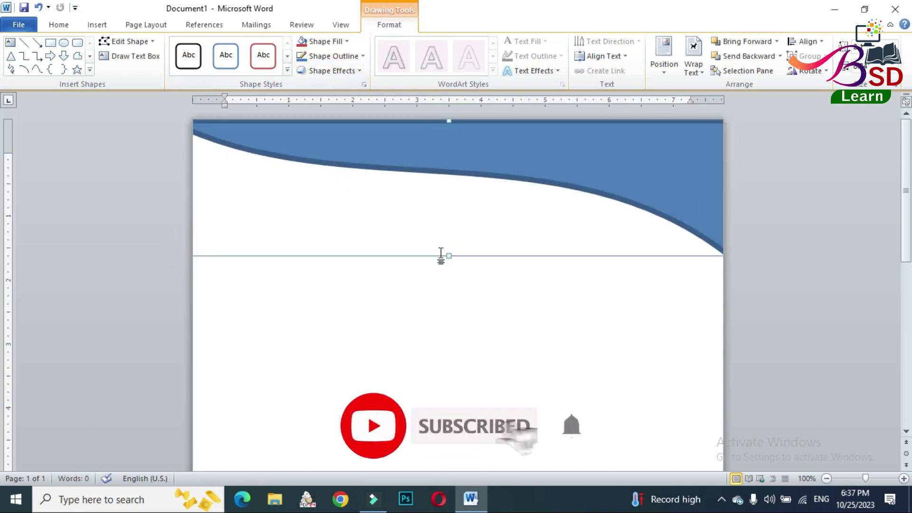
left_click_drag(449, 255, 449, 272)
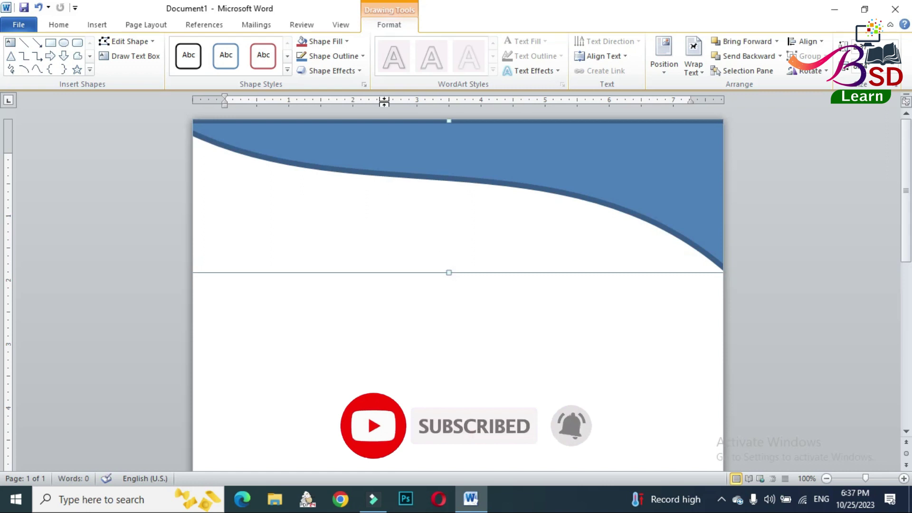
left_click(328, 56)
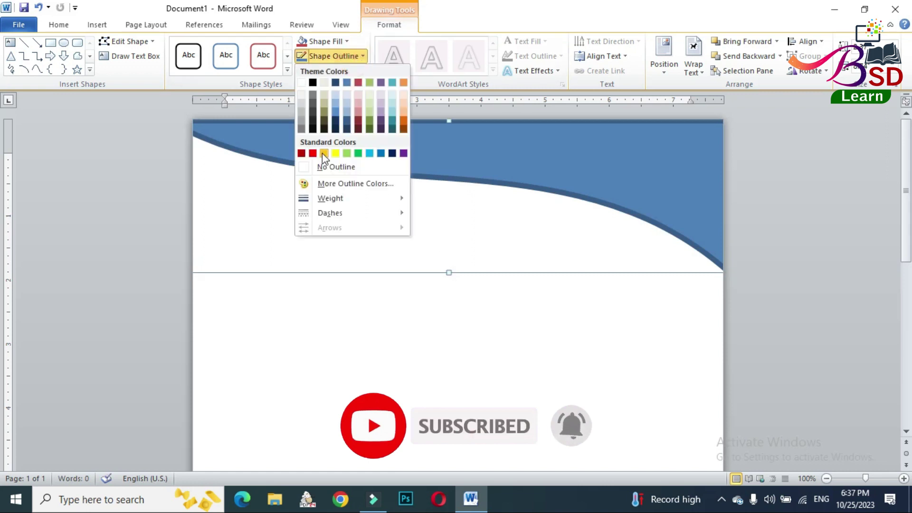
left_click(304, 82)
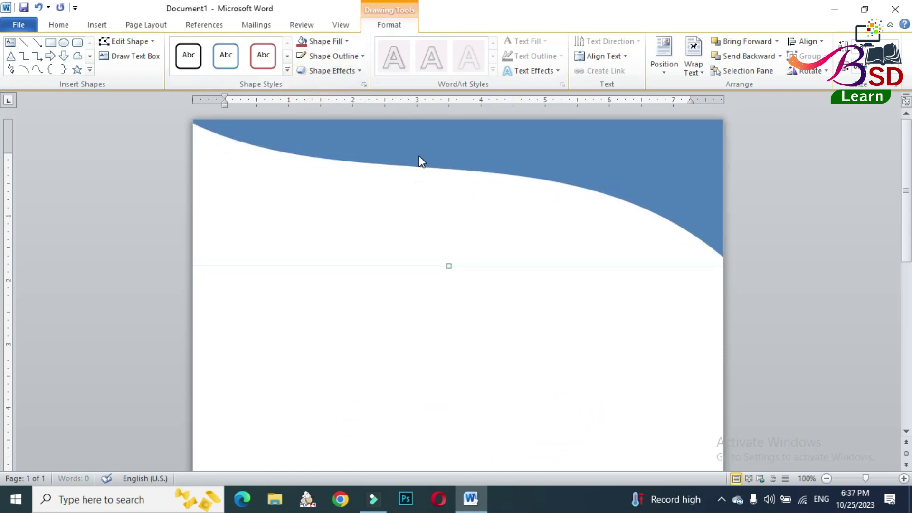
Give the wave an Offset Bottom outer shadow and fill it with the standard golden-orange colour
left_click(360, 70)
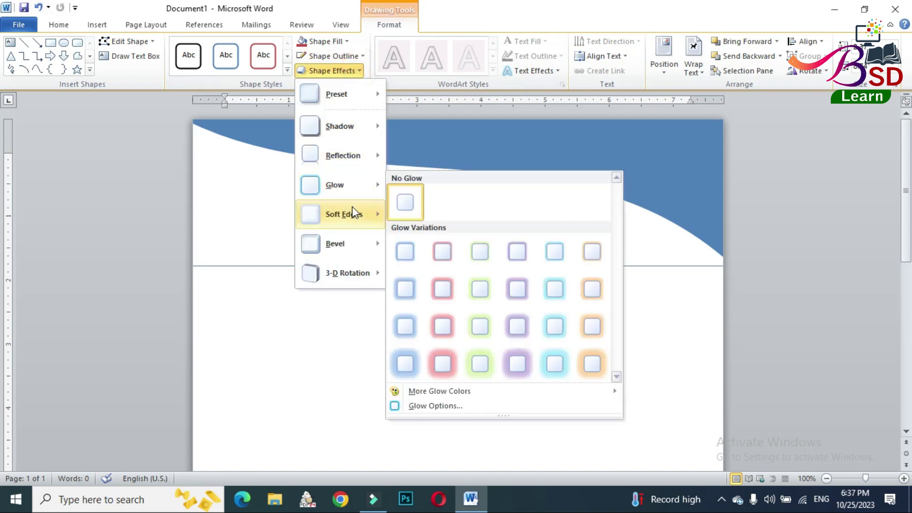
left_click(368, 127)
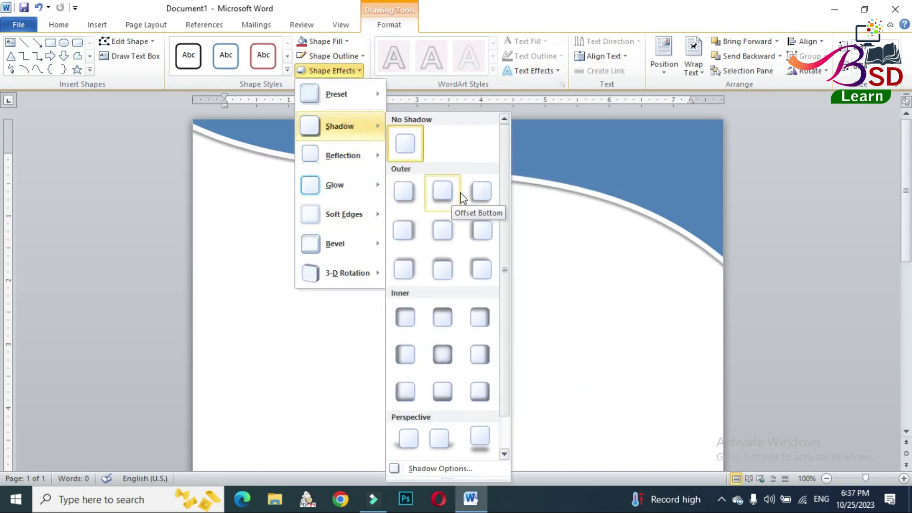
left_click(443, 193)
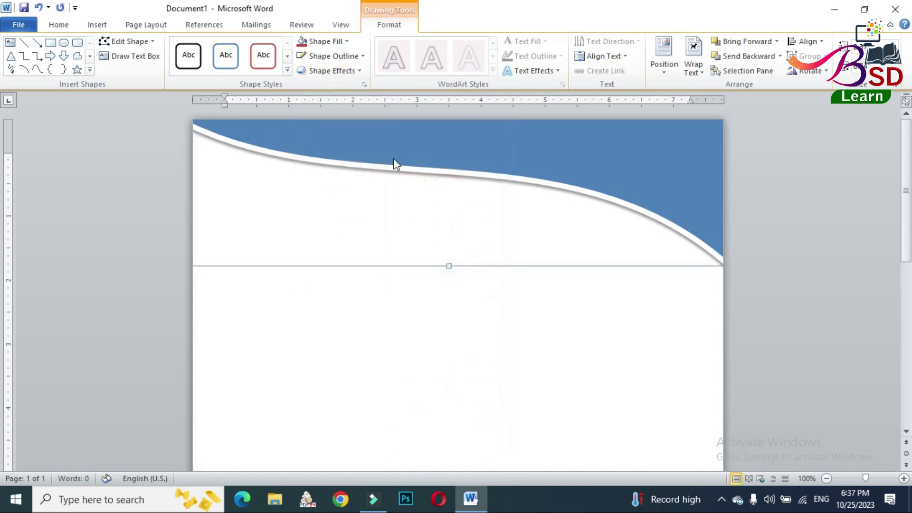
left_click(335, 43)
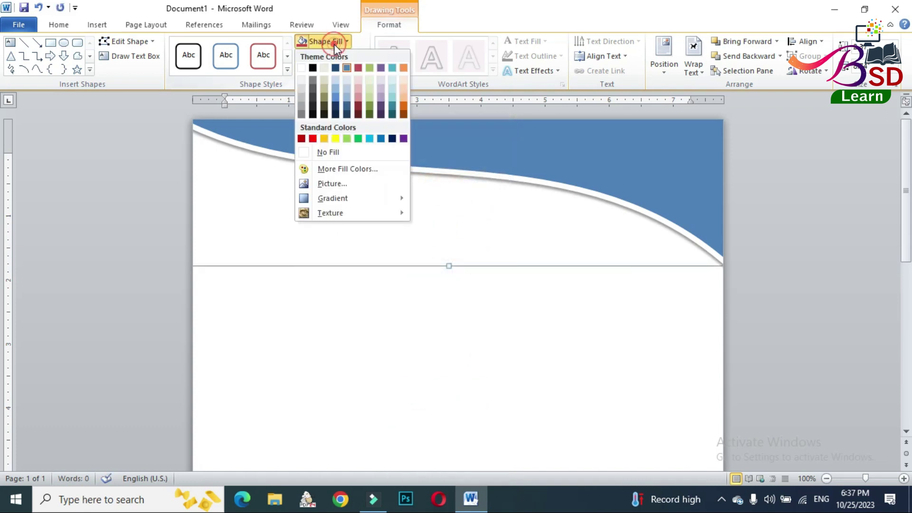
left_click(324, 139)
Duplicate the golden-orange wave, place the copy below the original, and fill the copy with standard green
right_click(457, 160)
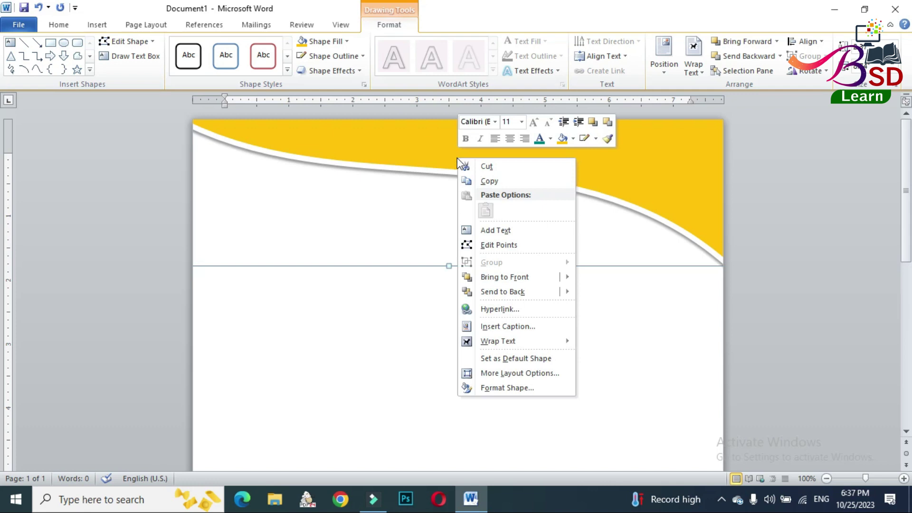
left_click(479, 181)
left_click(59, 25)
left_click(16, 49)
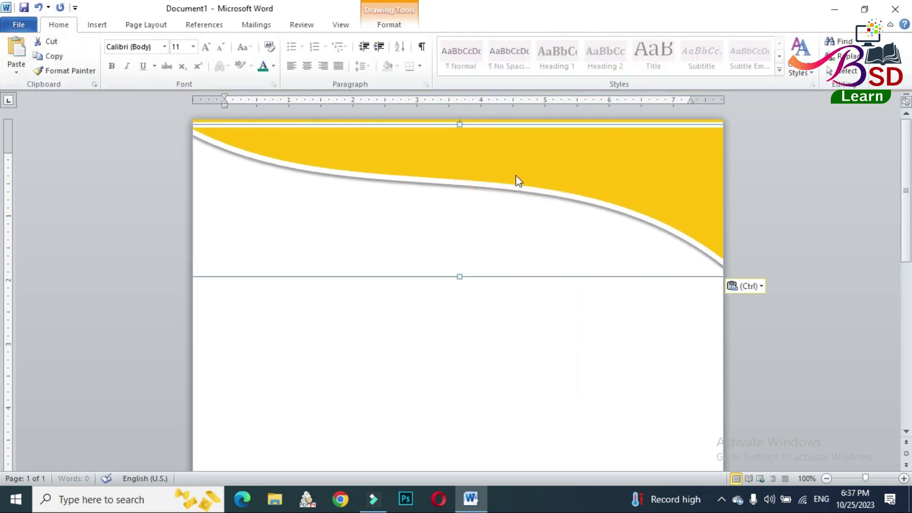
left_click_drag(516, 176, 518, 220)
left_click(389, 25)
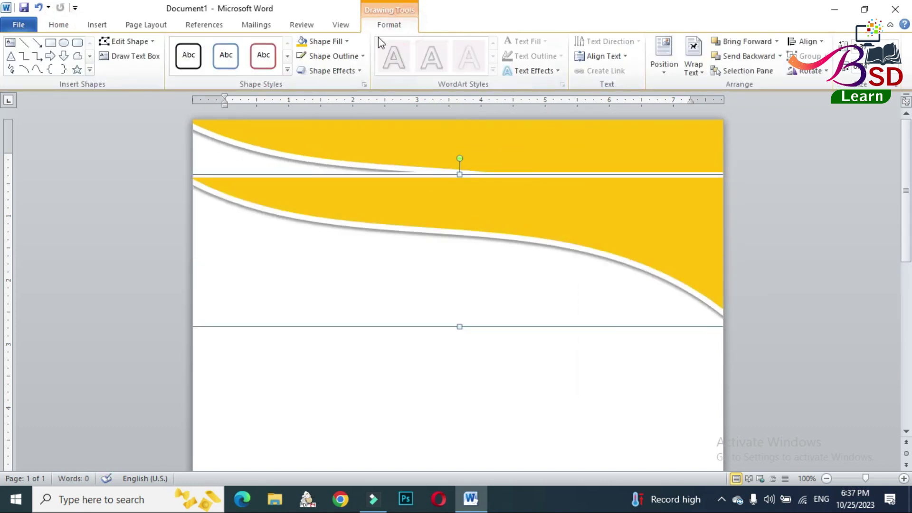
left_click(345, 42)
left_click(358, 138)
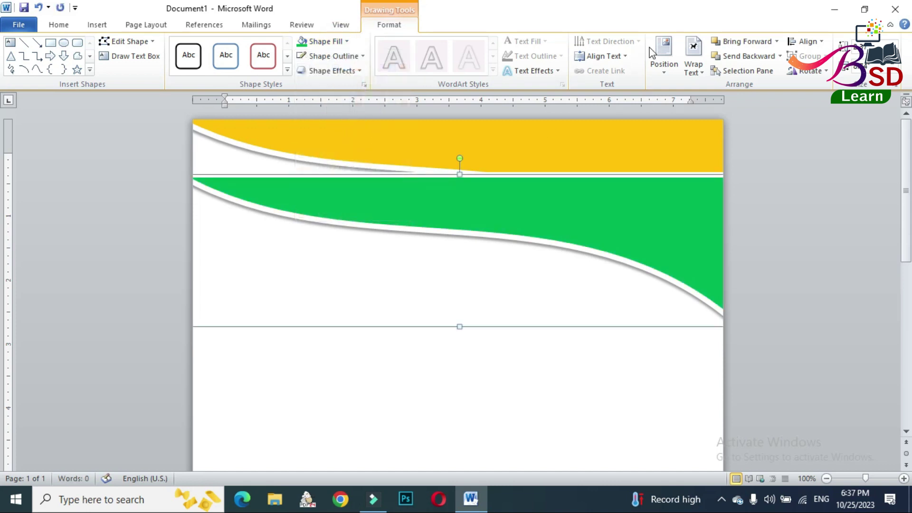
Flip the green wave horizontally and position it at the page's top edge, overlapping the golden-orange wave
left_click(809, 71)
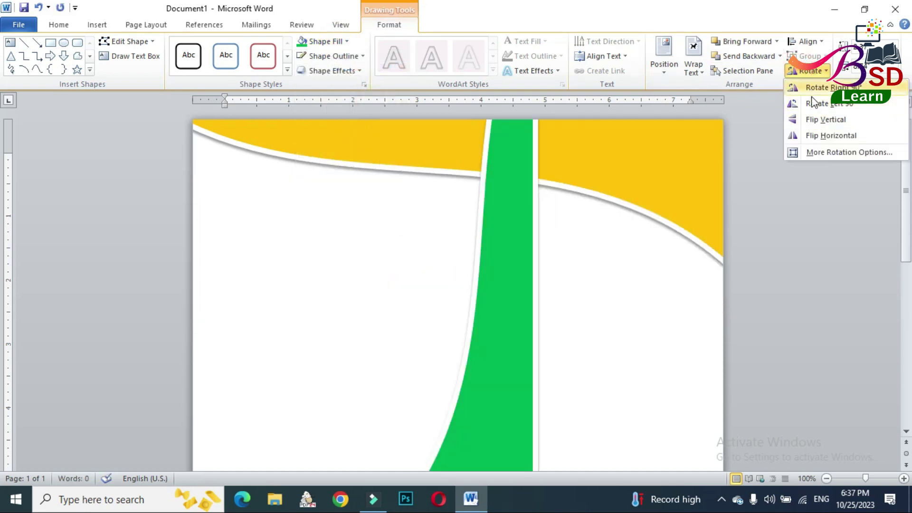
left_click(620, 126)
left_click_drag(281, 205, 287, 155)
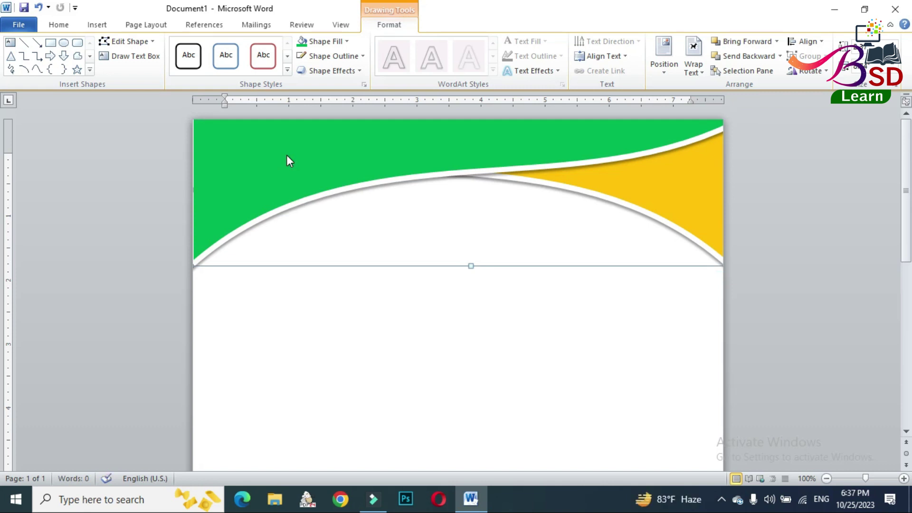
key("ctrl+z")
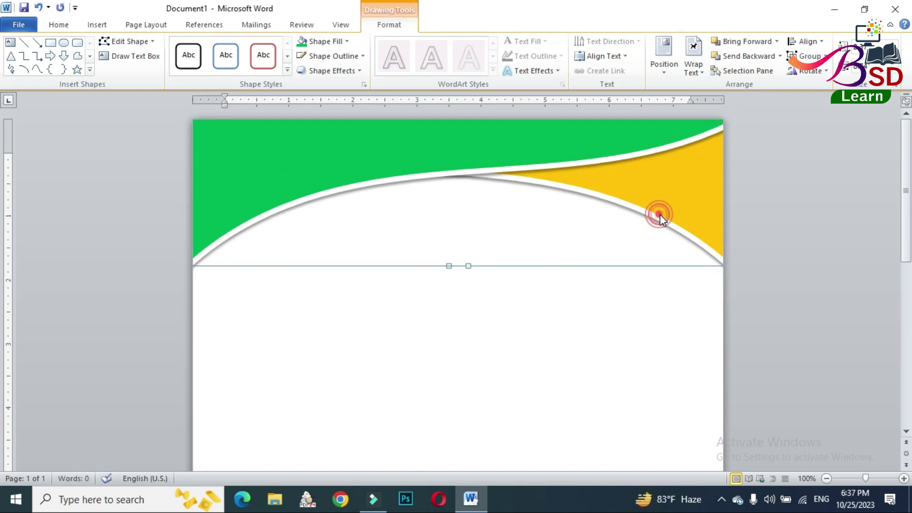
Select the golden-orange and green waves together and group them into one header object
left_click(694, 218)
left_click(634, 346)
left_click(688, 233)
left_click(453, 161, "shift")
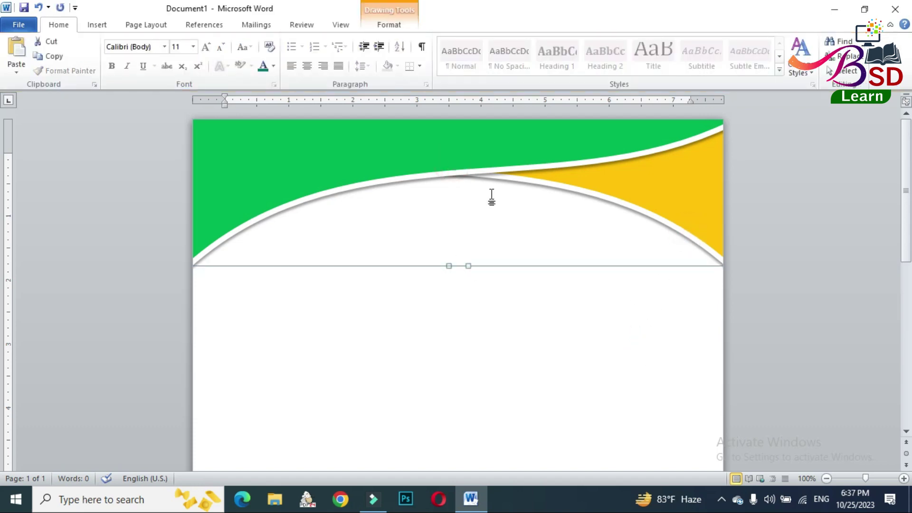
left_click(399, 26)
left_click(810, 56)
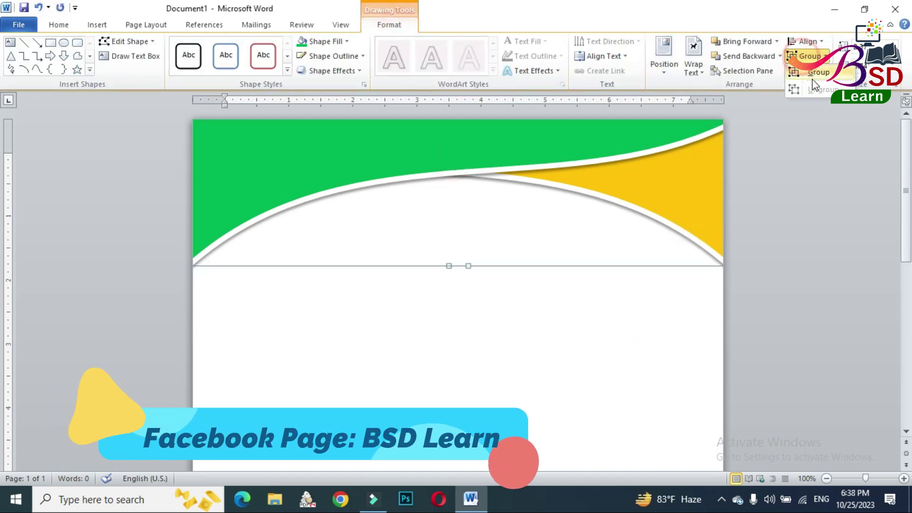
left_click(810, 72)
Duplicate the grouped header waves and move the copy down to the bottom edge of the page
right_click(374, 161)
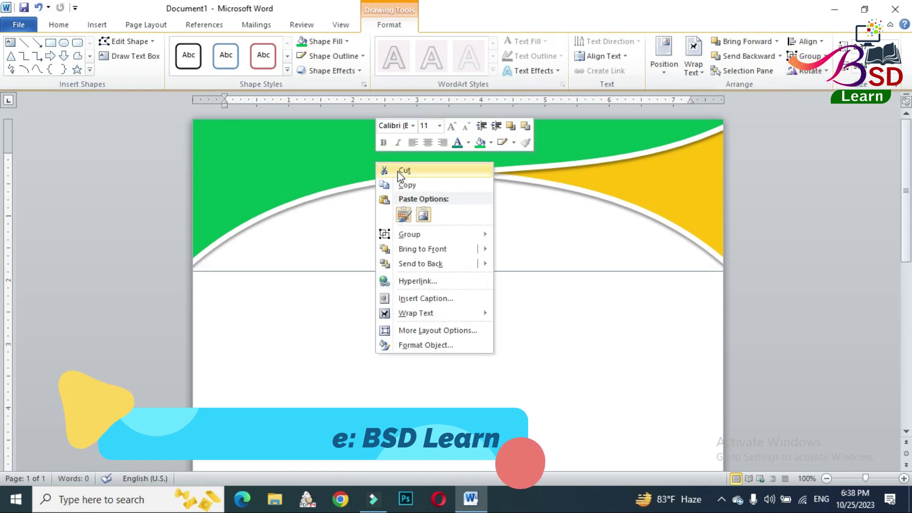
left_click(387, 184)
left_click(59, 25)
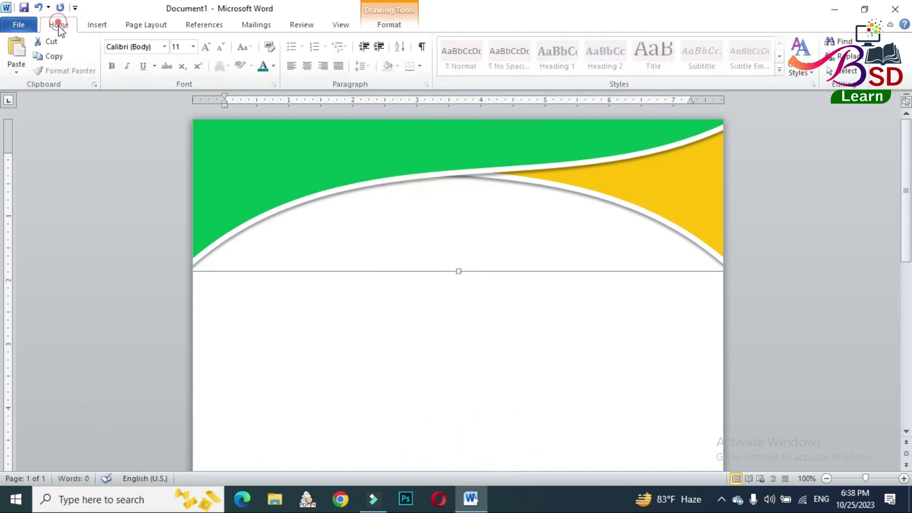
left_click(16, 56)
left_click_drag(418, 162, 429, 323)
scroll(428, 285, "down", 9)
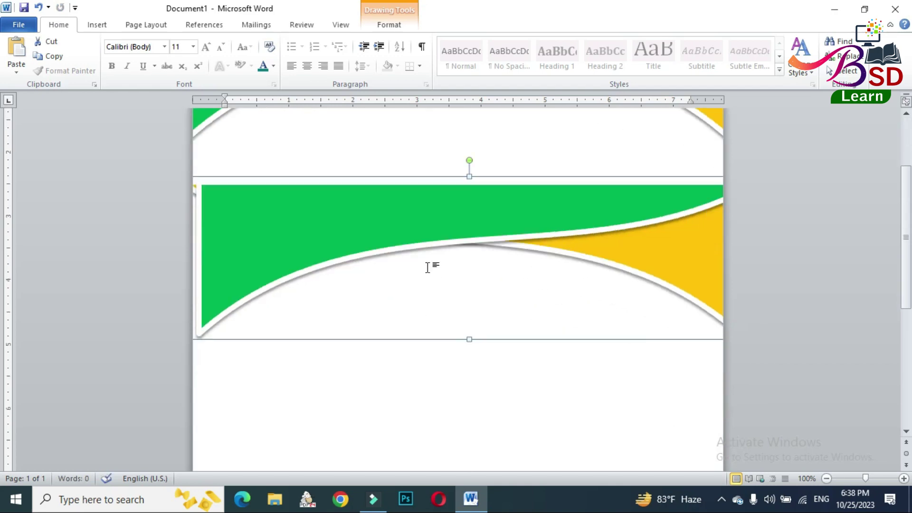
left_click_drag(297, 139, 279, 370)
scroll(326, 326, "down", 3)
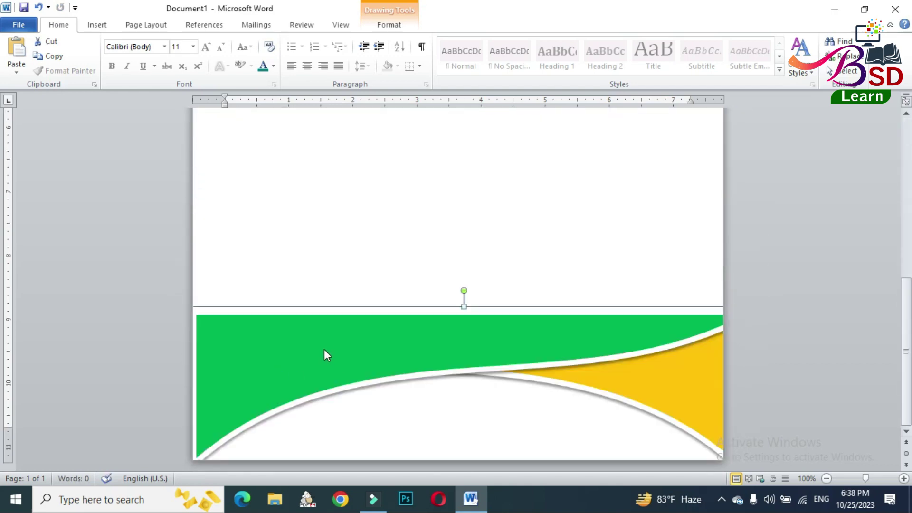
Flip the copied wave group at the page bottom vertically and ungroup it into separate shapes
left_click(409, 27)
left_click(808, 70)
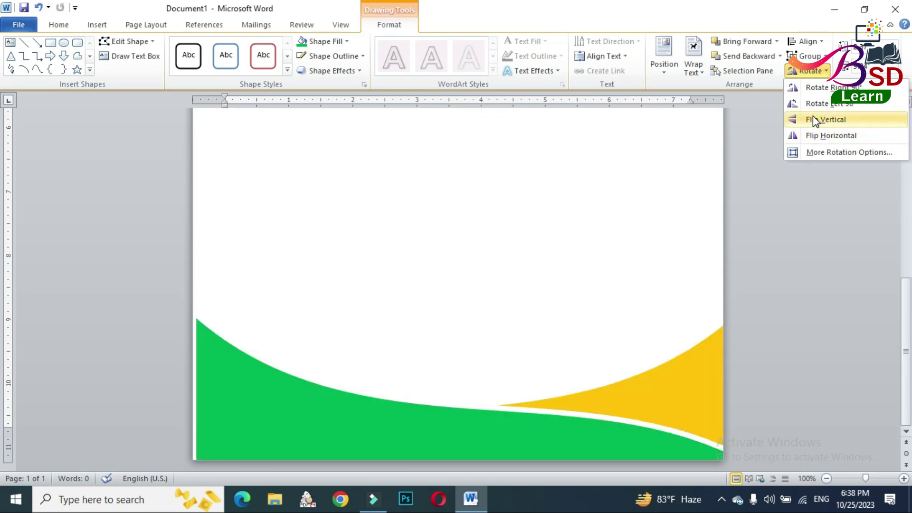
left_click(814, 116)
left_click(369, 400)
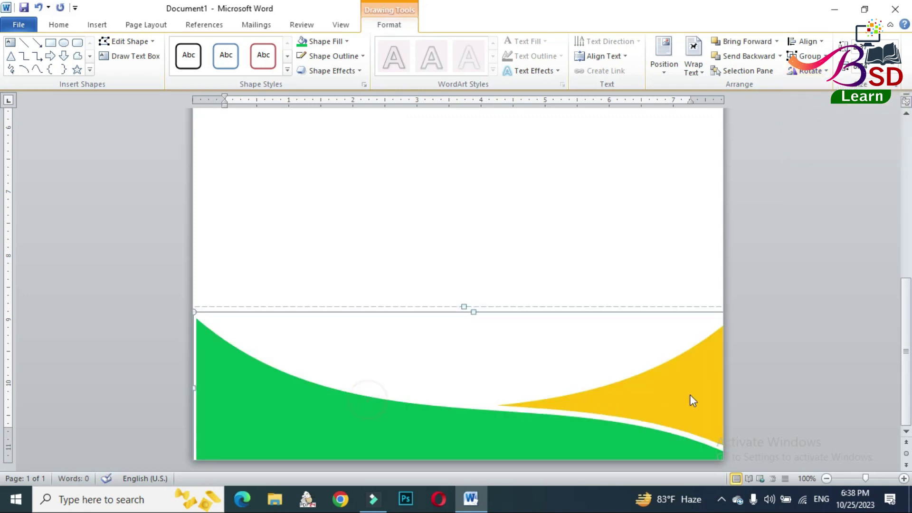
left_click(808, 56)
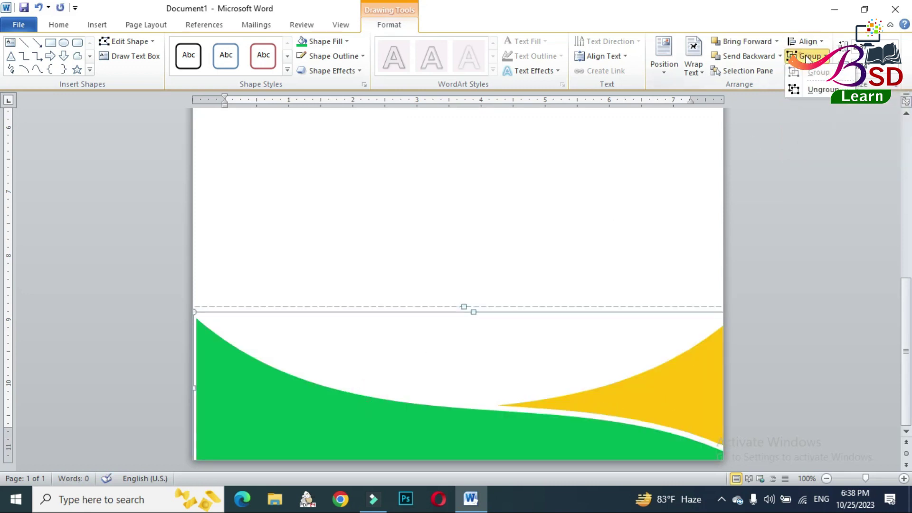
left_click(812, 89)
left_click(834, 343)
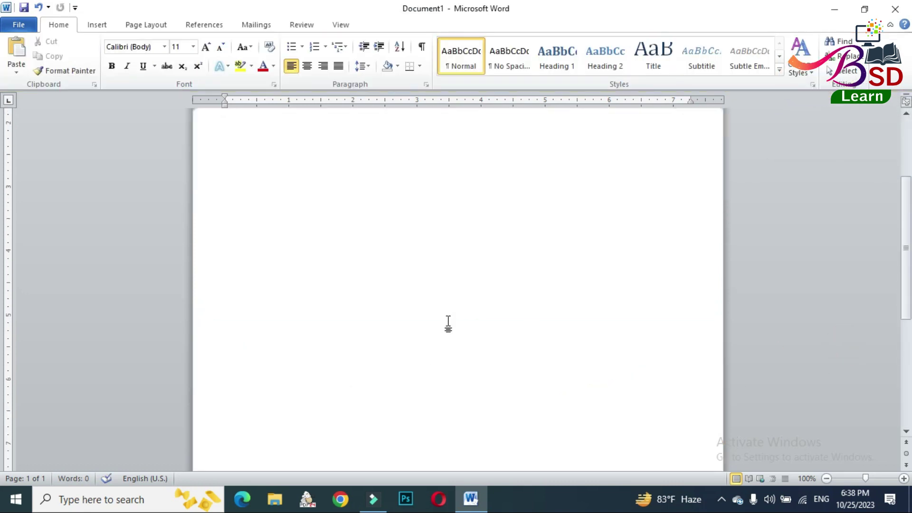
Shift the bottom green wave slightly down and to the left, and give it an outer shadow cast upward
left_click(300, 420)
left_click_drag(301, 417, 288, 427)
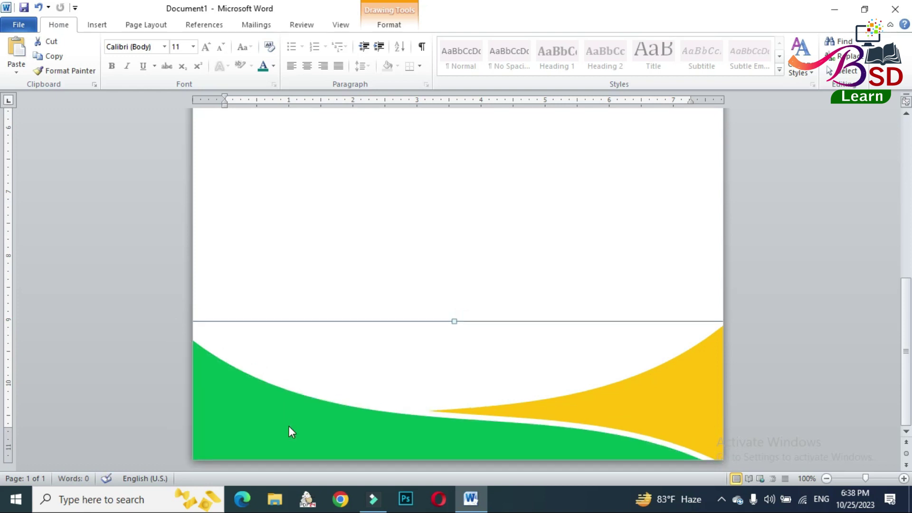
left_click(387, 25)
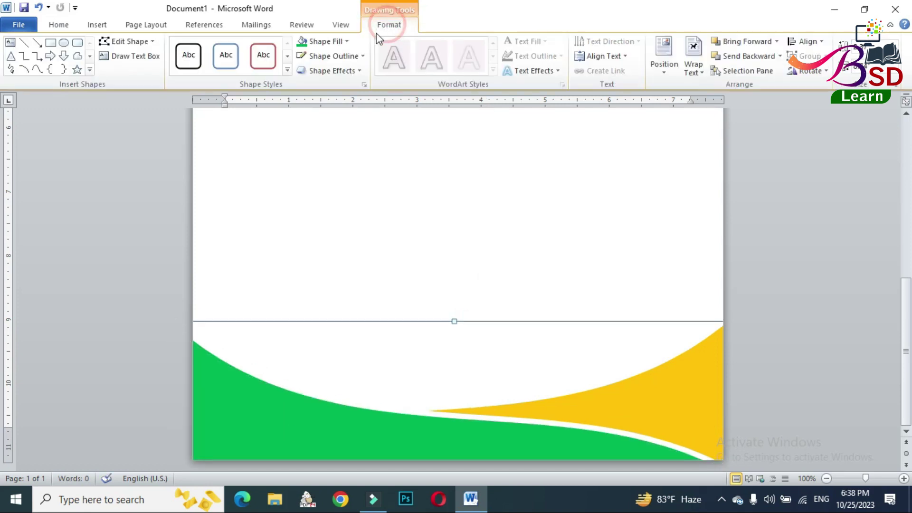
left_click(341, 71)
mouse_move(368, 128)
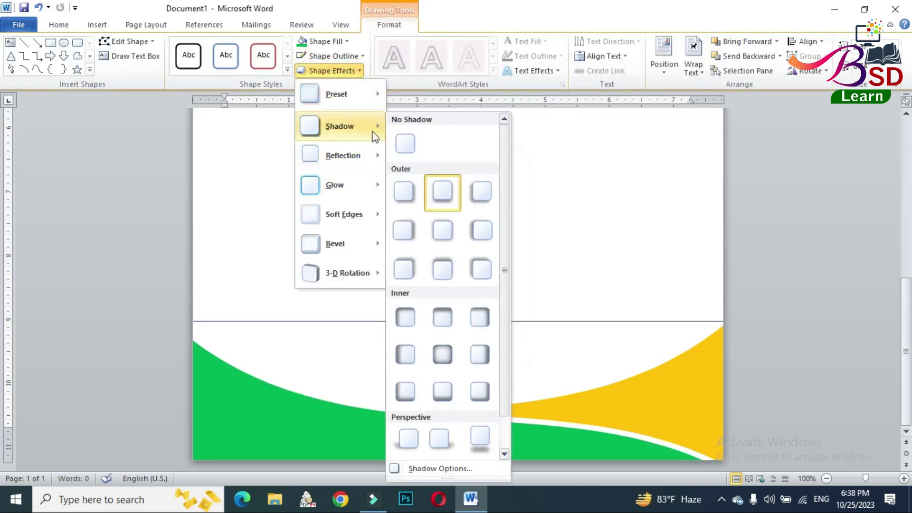
left_click(443, 270)
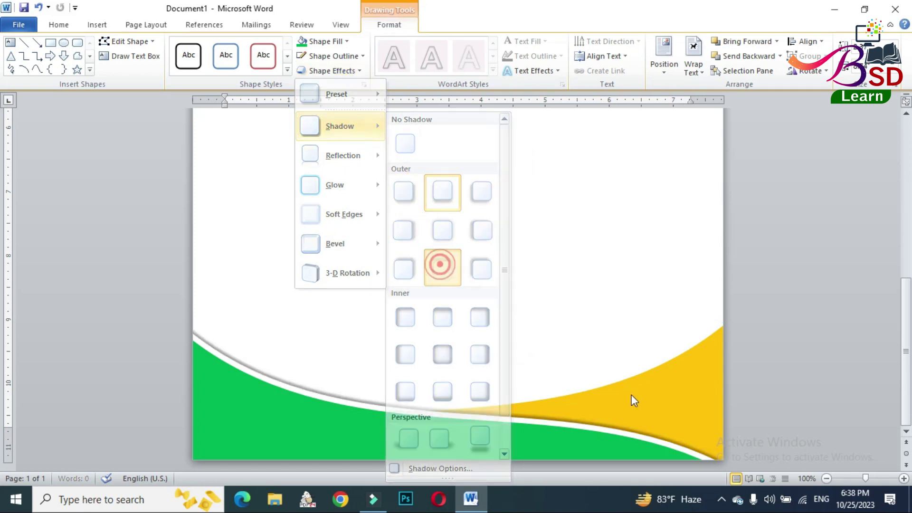
Give the golden-orange wave at the page bottom an outer shadow cast upward
left_click(336, 57)
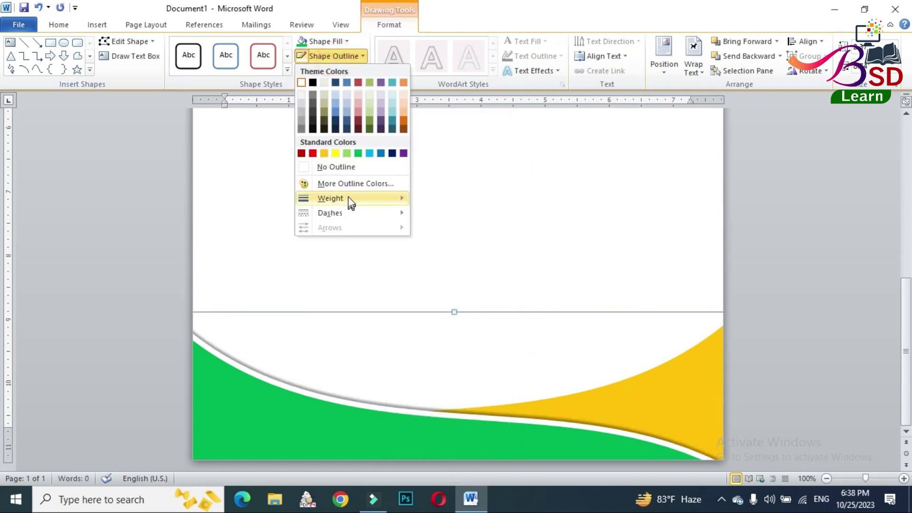
left_click(343, 53)
left_click(348, 70)
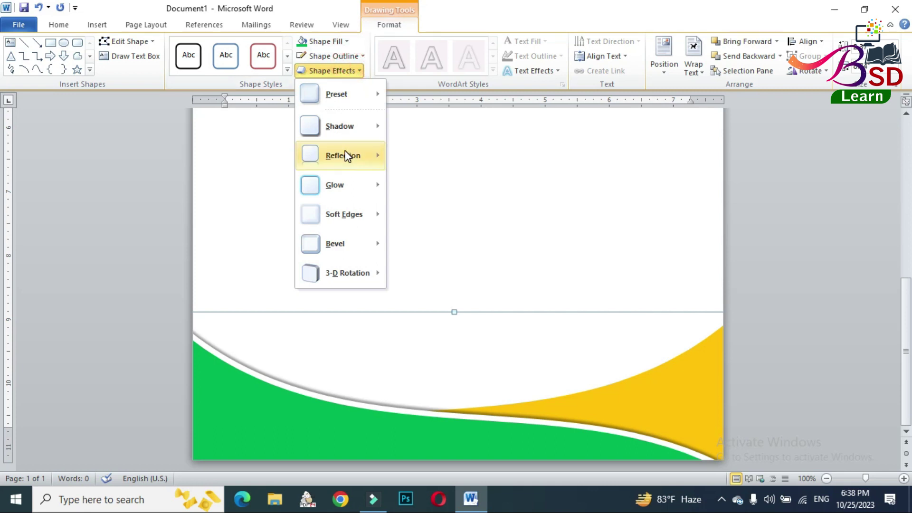
mouse_move(366, 125)
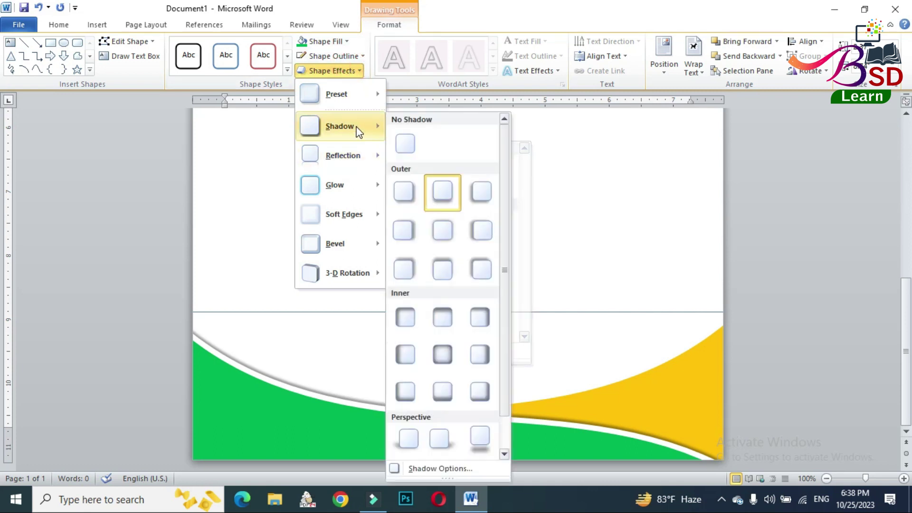
left_click(446, 264)
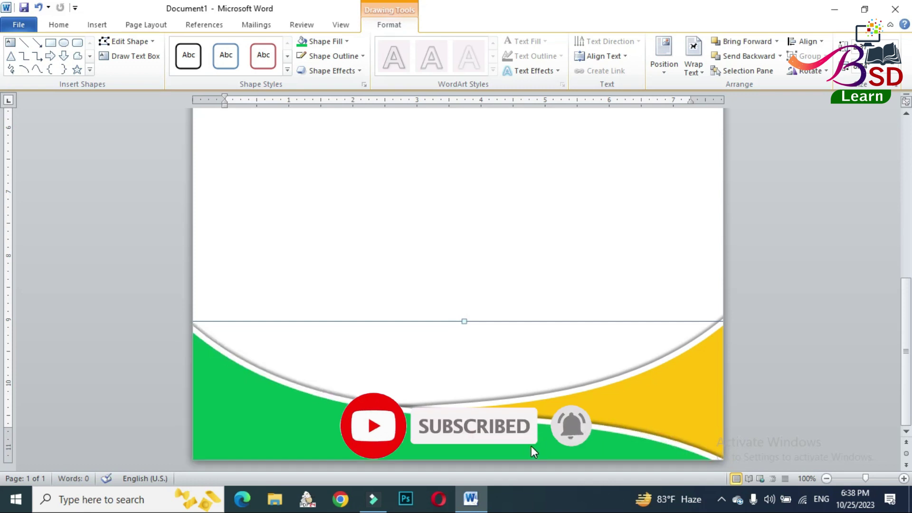
left_click(798, 297)
Insert outlined WordArt reading "COMPANY NAME HERE" over the header waves and shorten its box to fit the text
scroll(686, 252, "down", 6)
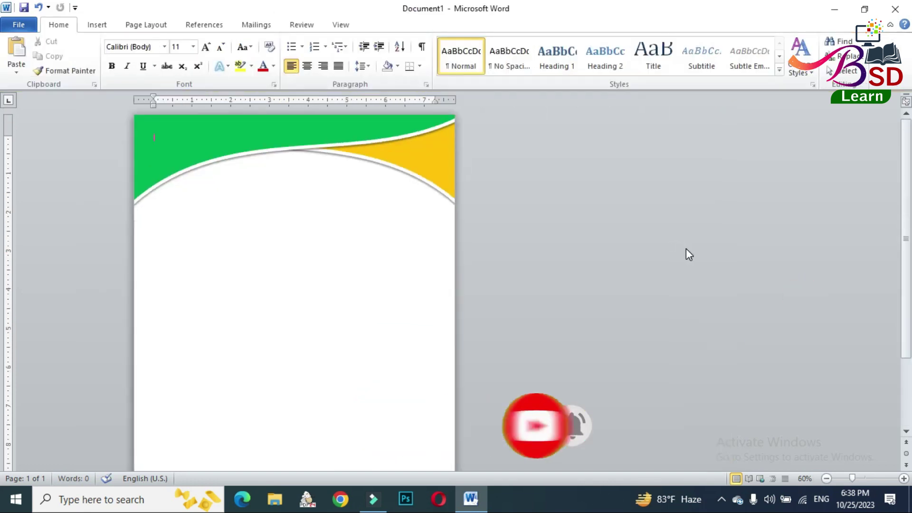
scroll(637, 237, "up", 7)
scroll(614, 223, "up", 3)
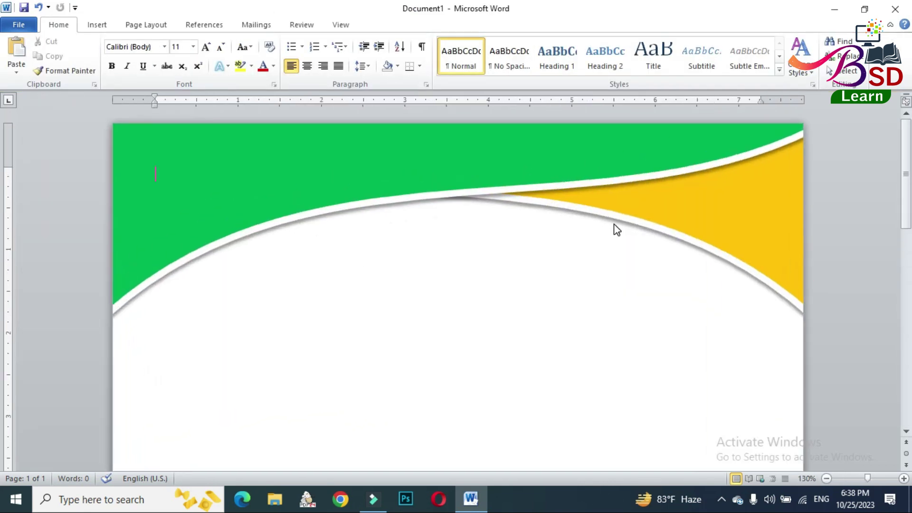
left_click(98, 26)
left_click(625, 53)
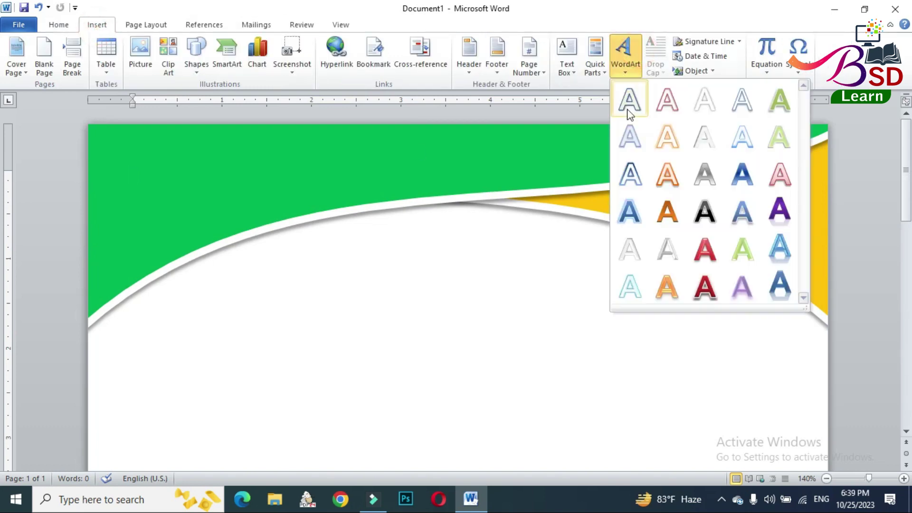
left_click(629, 113)
type("COMPAN")
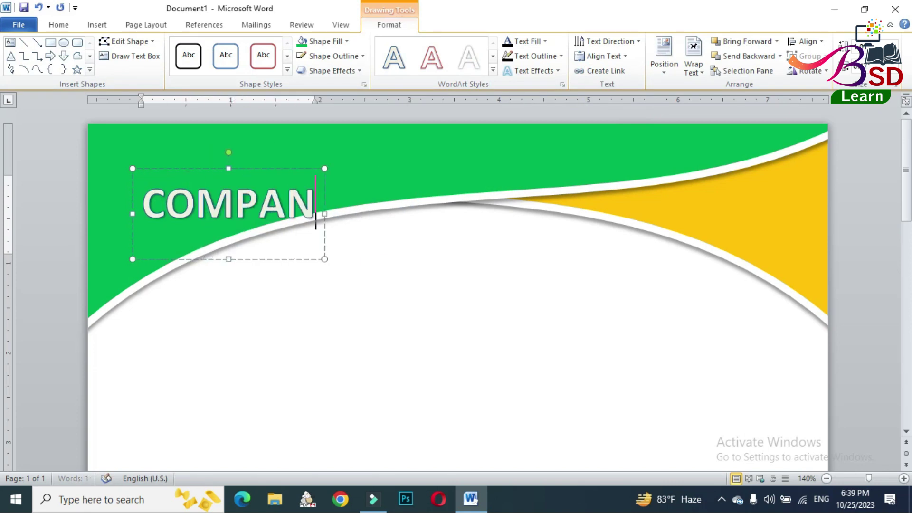
type("Y NAME HER")
key("BackSpace")
type("E HERE")
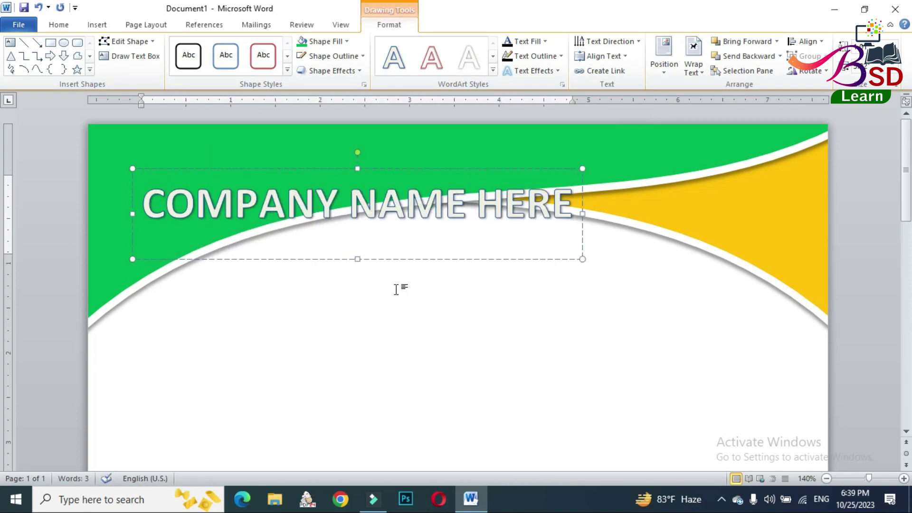
left_click_drag(357, 259, 357, 229)
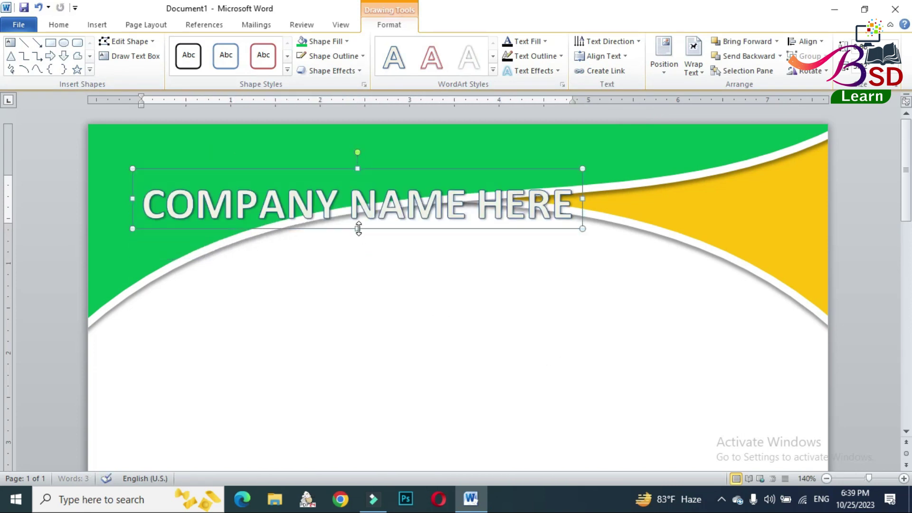
Set the company name WordArt to Times New Roman at size 30
left_click(55, 26)
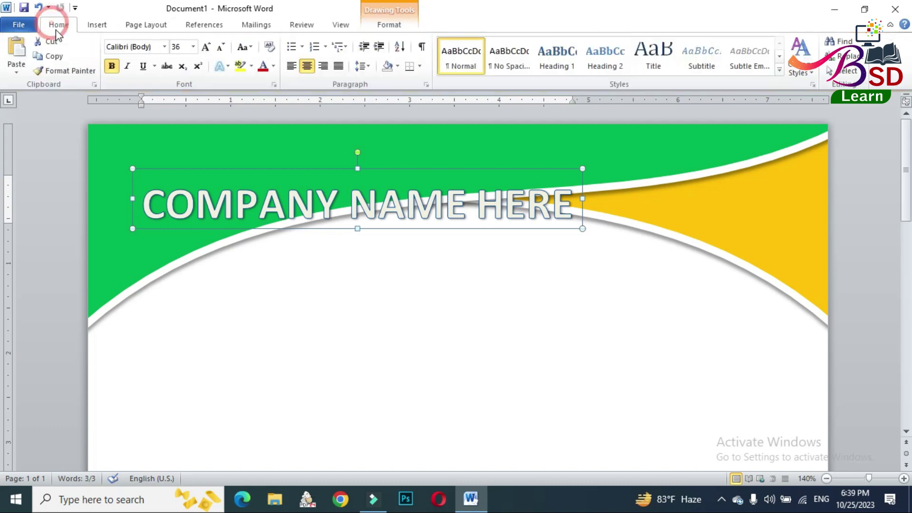
left_click(153, 47)
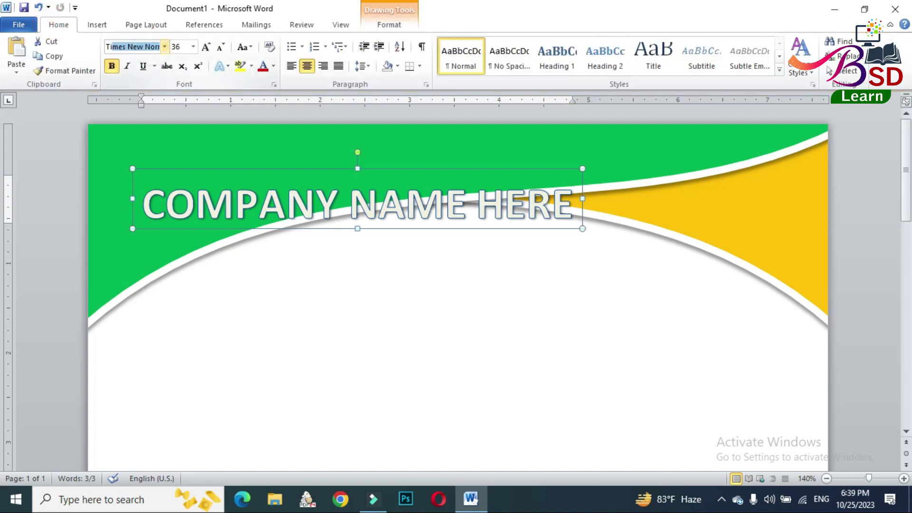
key("Return")
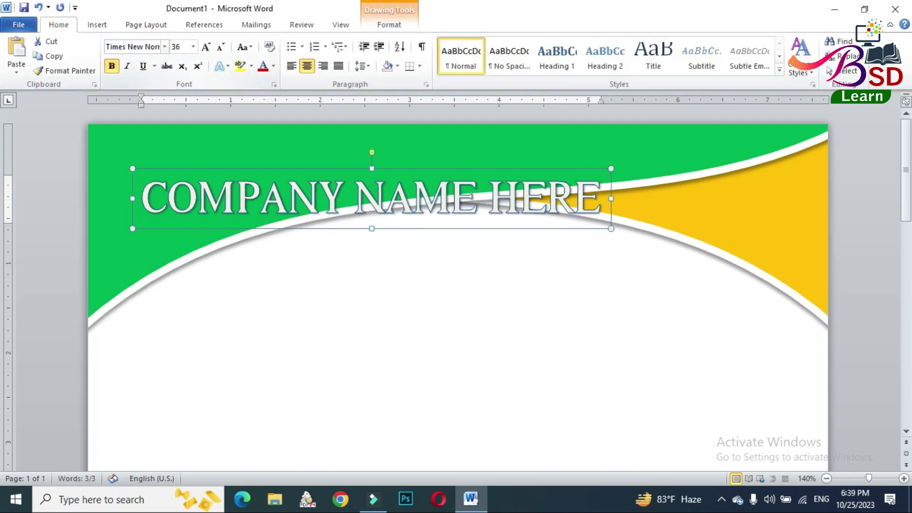
left_click(184, 47)
type("30")
key("Return")
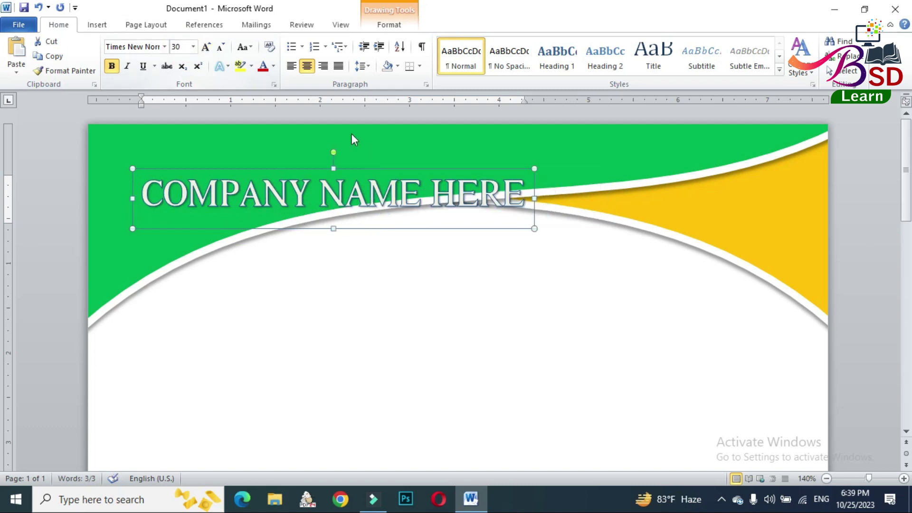
Remove the outline from the company name text and fill it with black
left_click(389, 24)
left_click(561, 57)
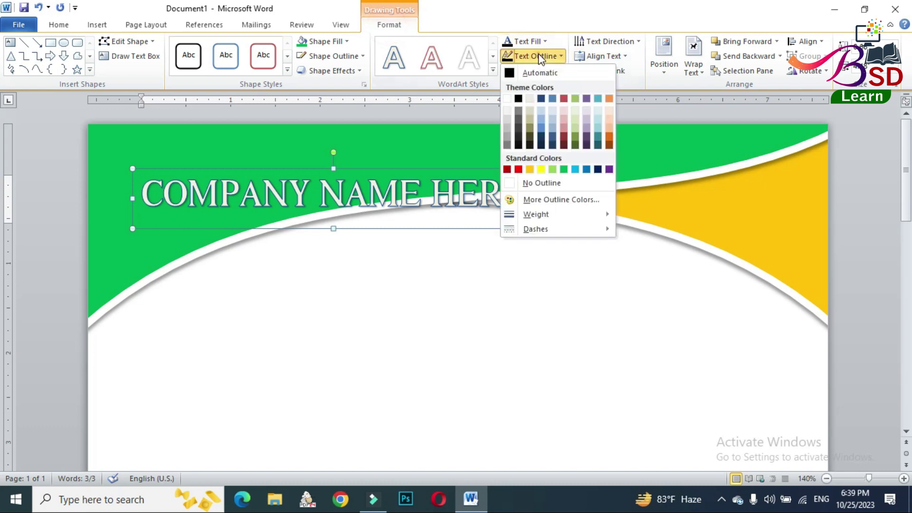
left_click(535, 184)
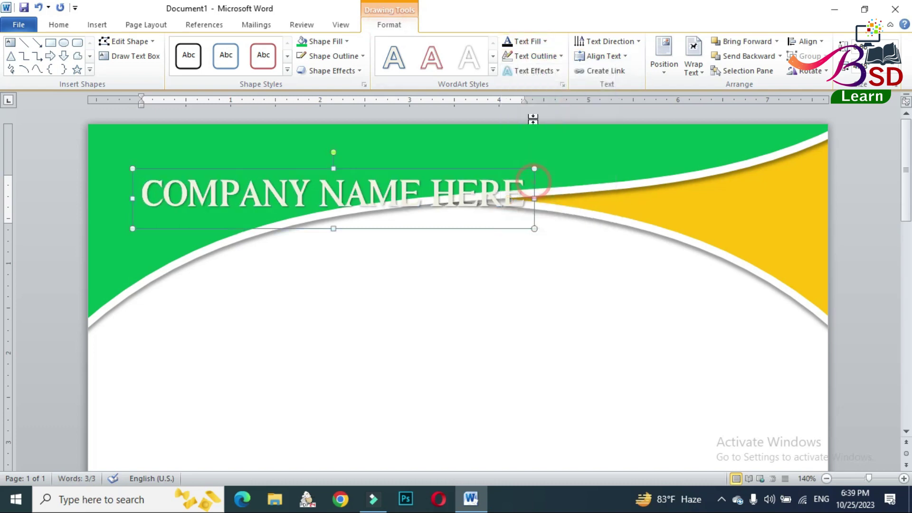
left_click(528, 41)
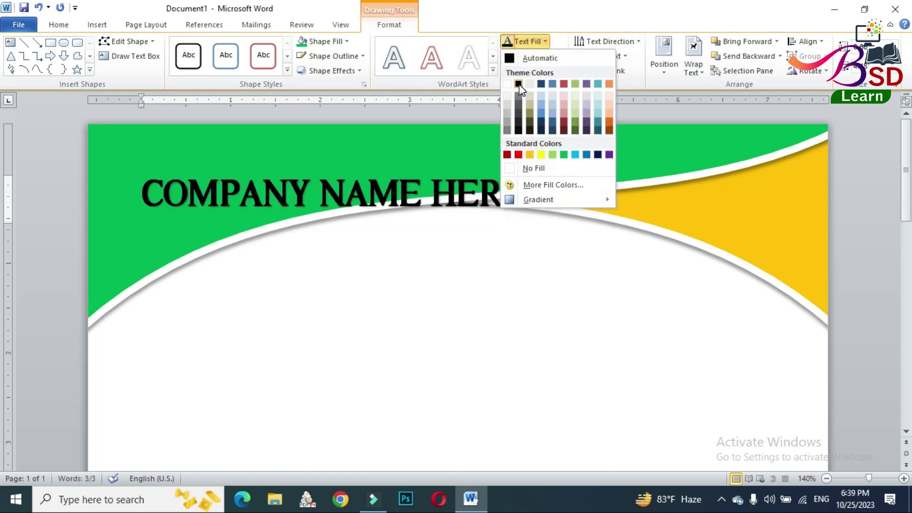
left_click(518, 84)
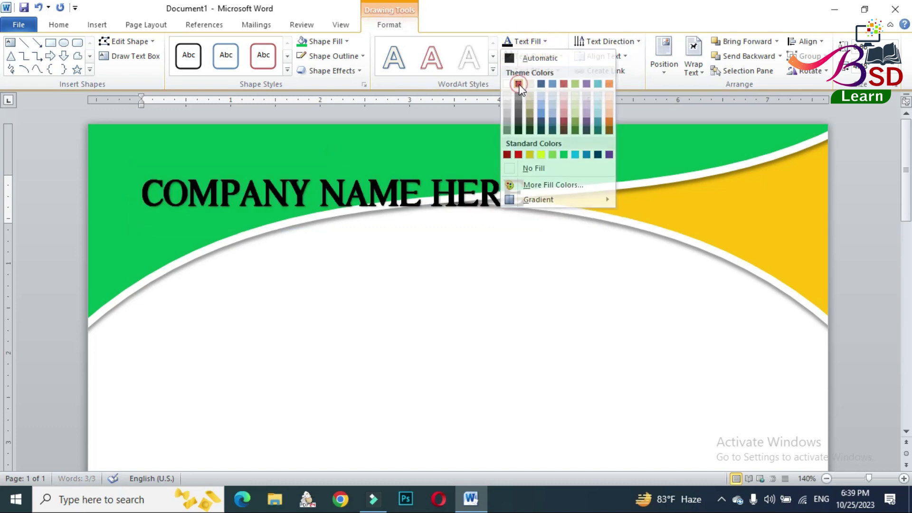
Reduce the company name to size 22, tighten its box, and move it into the page's upper-left corner
left_click(58, 25)
left_click(220, 48)
left_click(221, 48)
left_click(220, 48)
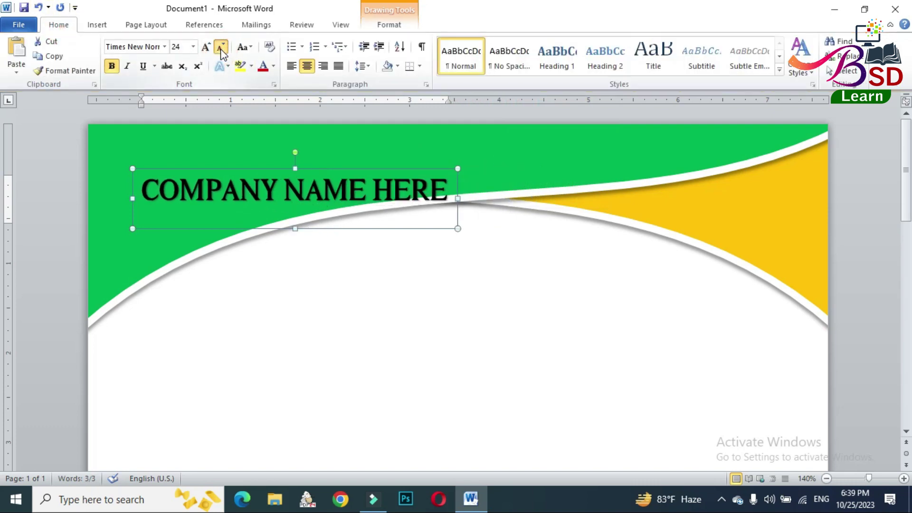
left_click(220, 48)
left_click_drag(282, 229, 283, 207)
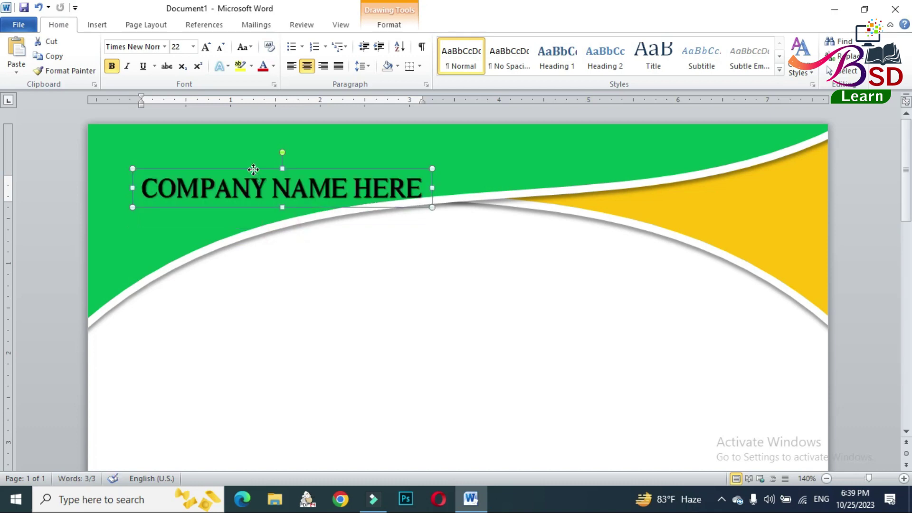
left_click_drag(253, 169, 228, 130)
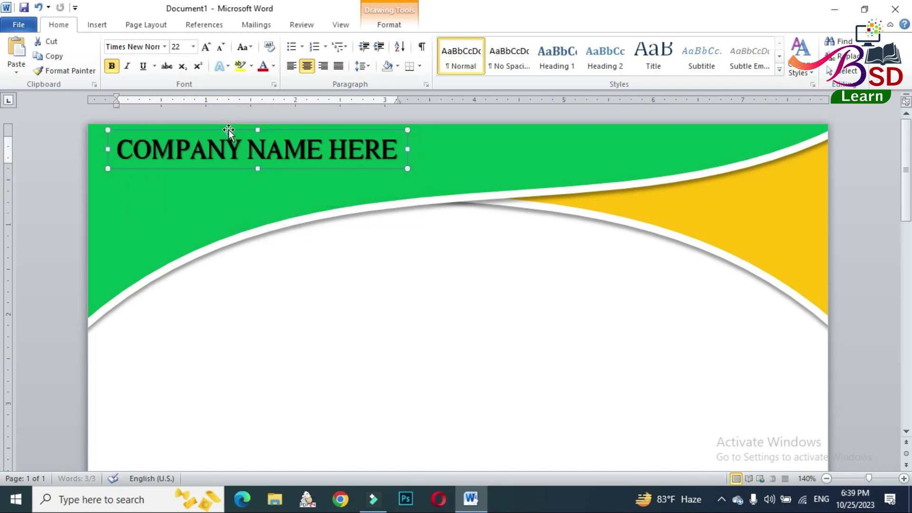
Duplicate the company name below the original and change the copy's text to "COMPANY TAGLINE"
key("ctrl+c")
key("ctrl+v")
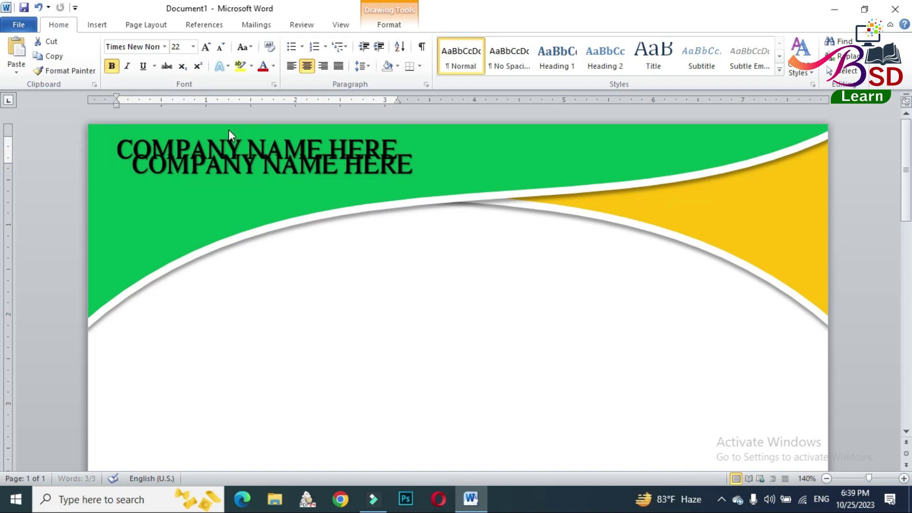
left_click_drag(232, 183, 387, 190)
type("TAGLINE")
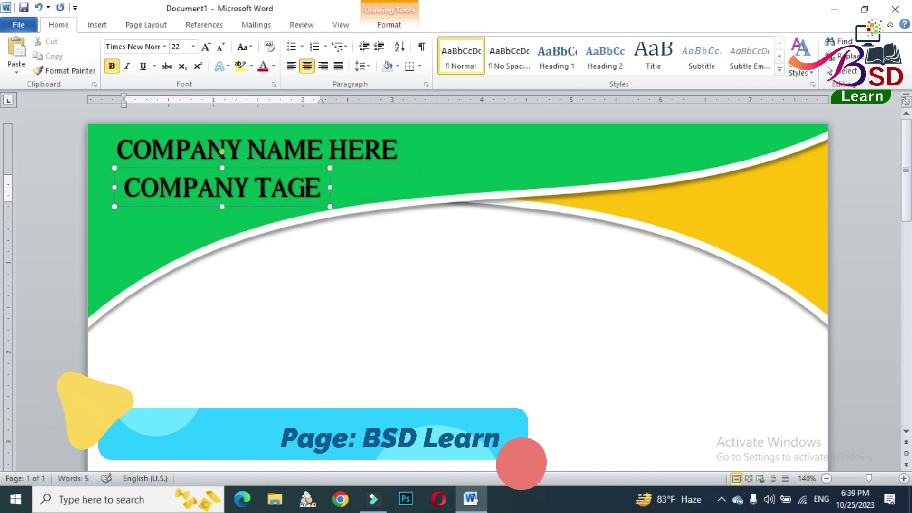
key("BackSpace")
type("LINE")
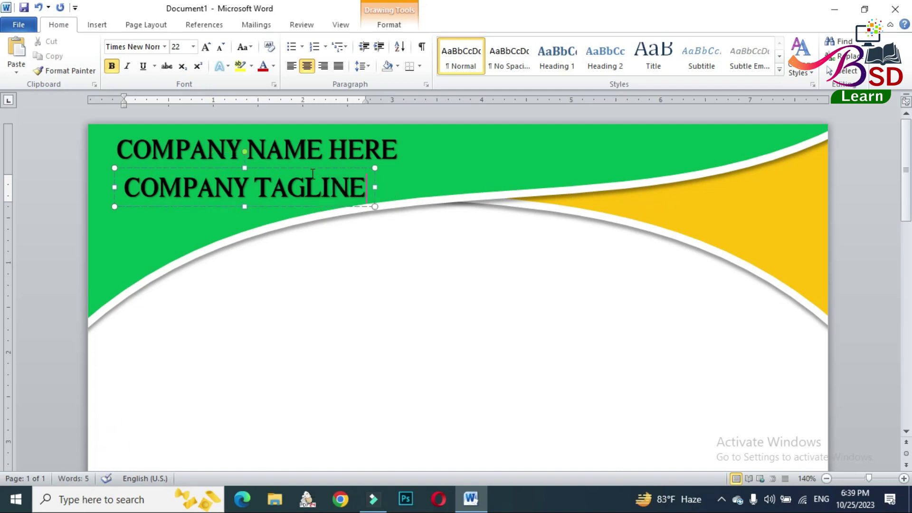
Format the tagline as Capitalize Each Word at size 14 and shorten its box slightly
left_click(312, 168)
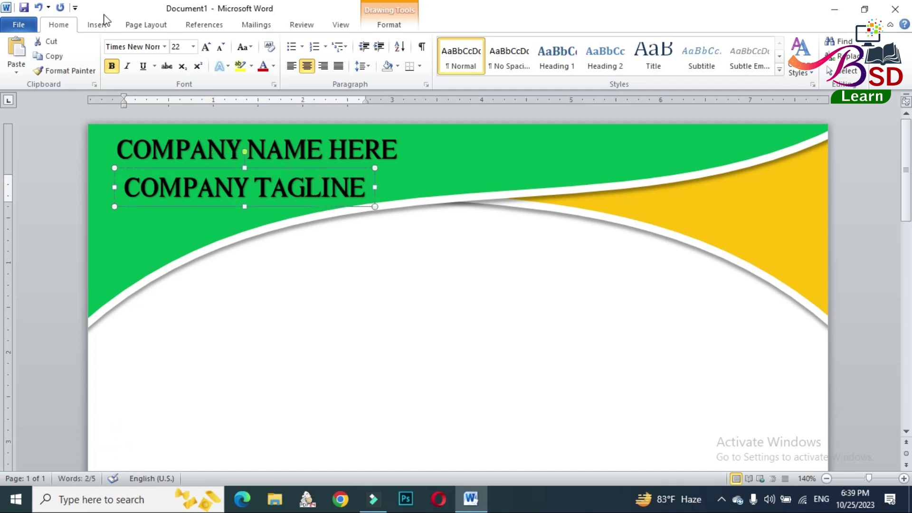
left_click(221, 46)
left_click(220, 47)
left_click(252, 51)
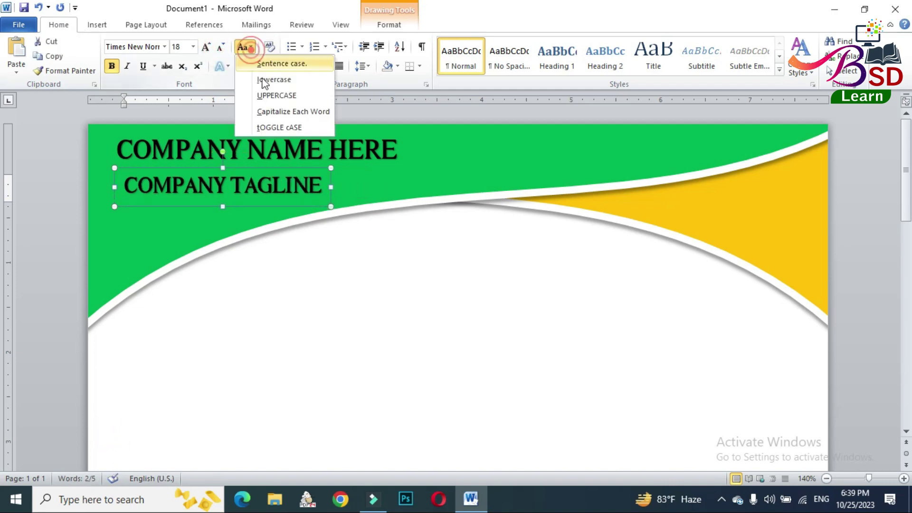
left_click(278, 112)
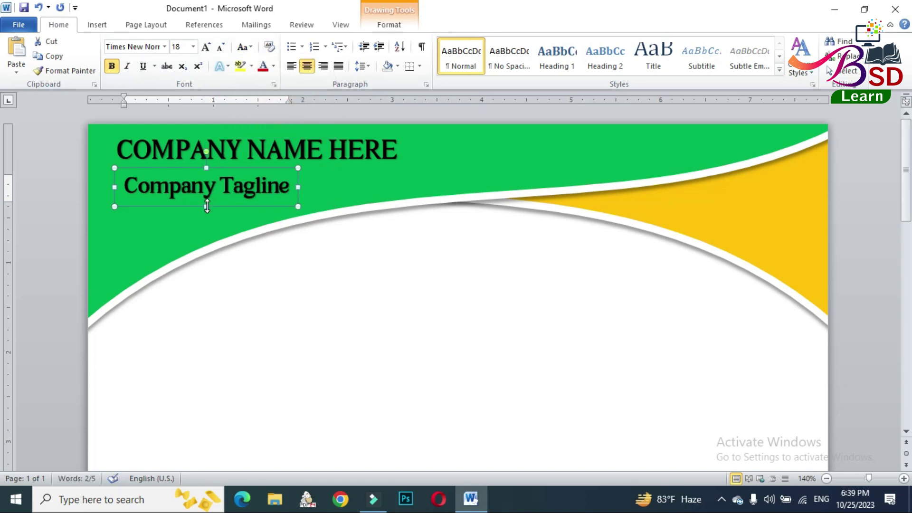
left_click_drag(207, 207, 207, 203)
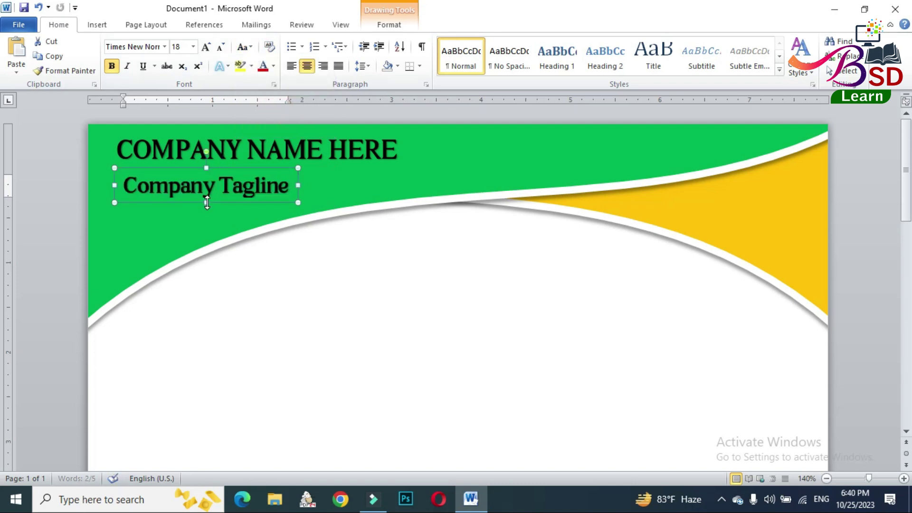
left_click(220, 47)
left_click(220, 47)
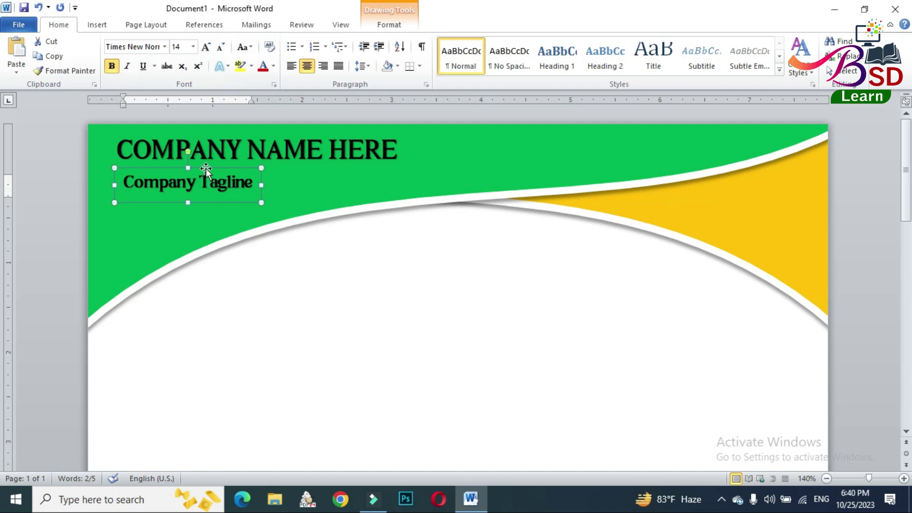
Center the tagline closely beneath the company name
left_click_drag(205, 172, 265, 162)
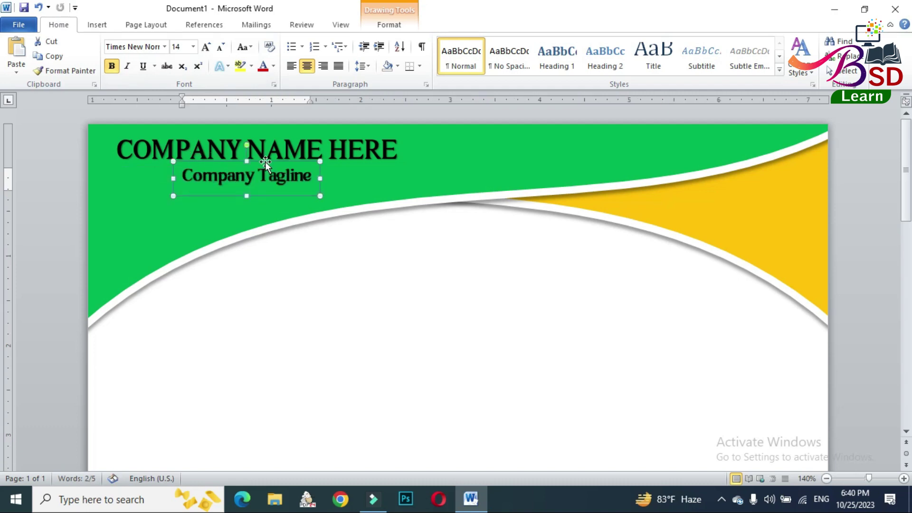
key("Up")
key("Up")
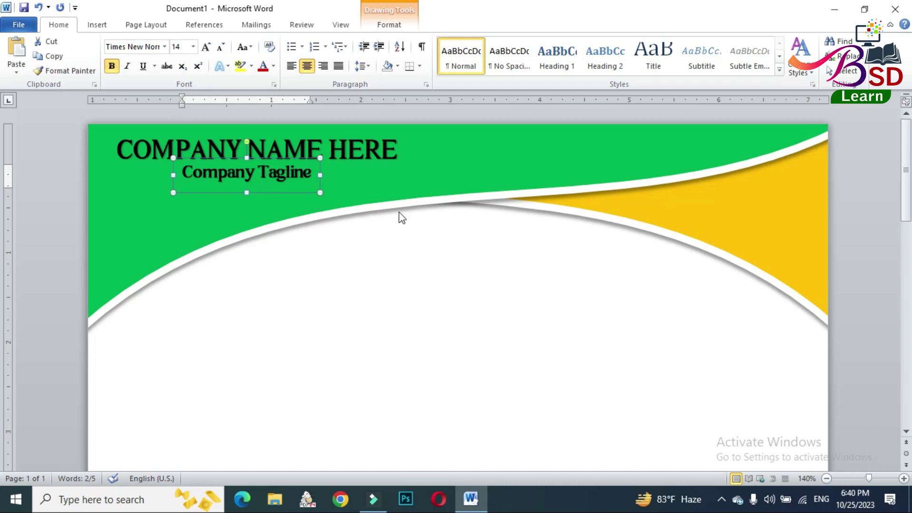
left_click(407, 259)
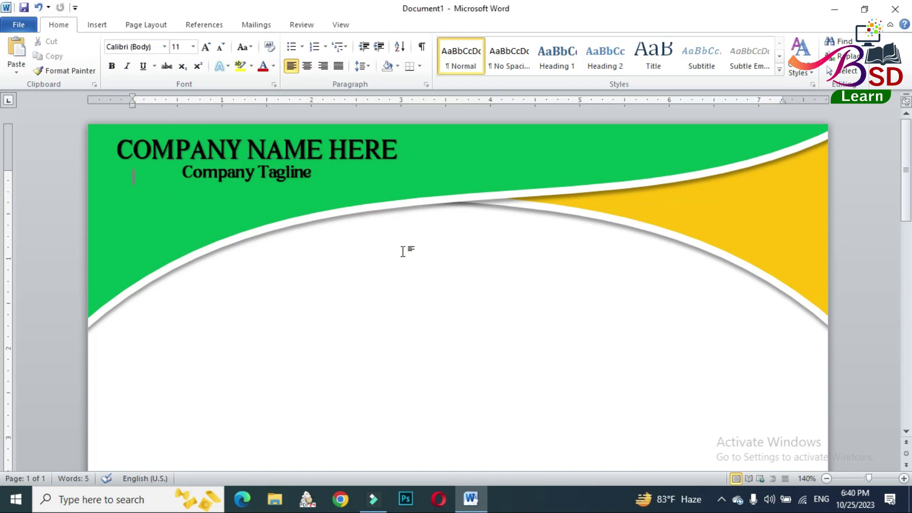
Duplicate the company name text box and place the copy in the blank area below the header waves
scroll(402, 252, "down", 3)
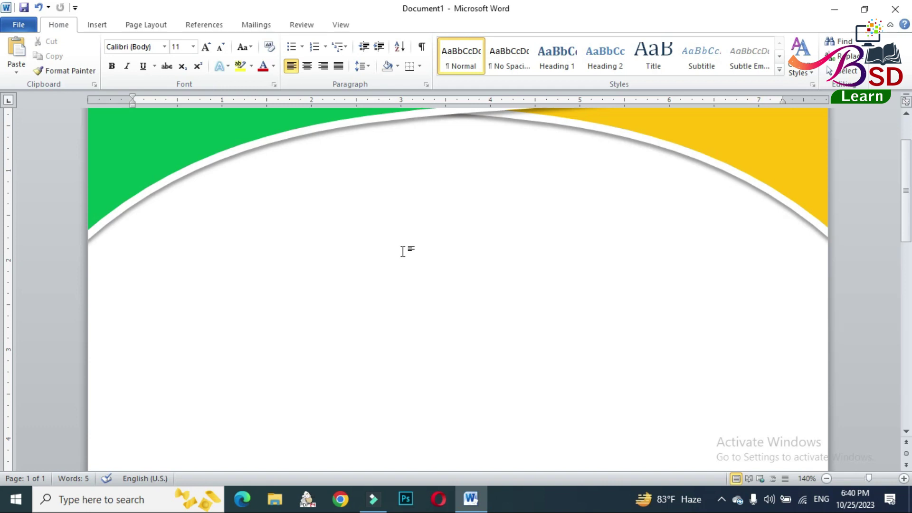
scroll(285, 304, "up", 3)
left_click(245, 147)
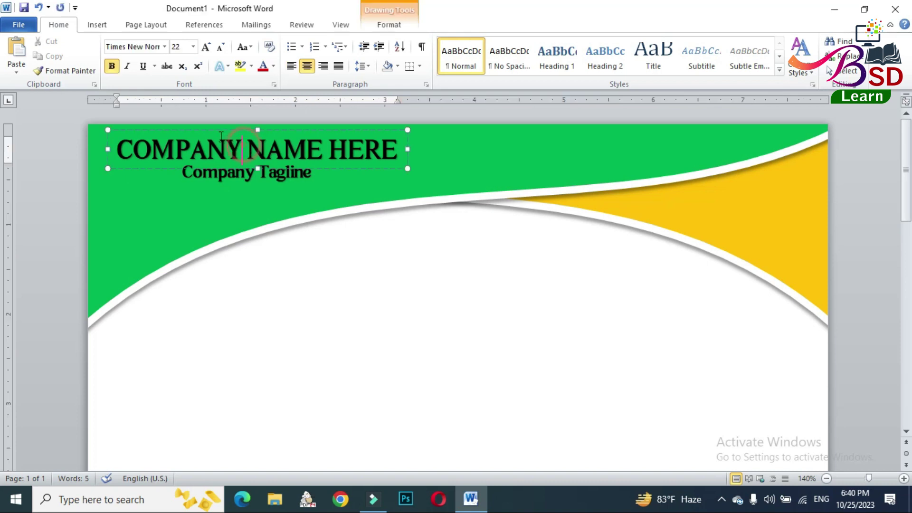
left_click(220, 127)
left_click(221, 137)
left_click(218, 129)
left_click(48, 56)
left_click(16, 53)
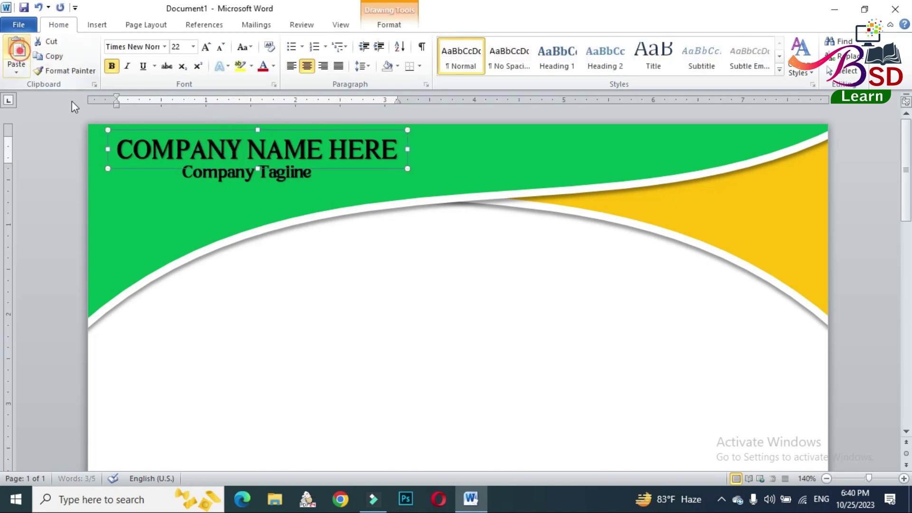
left_click_drag(289, 183, 509, 363)
Replace the copied company name's text with "CERTIFICATE"
double_click(484, 353)
key("ctrl+a")
type("CER")
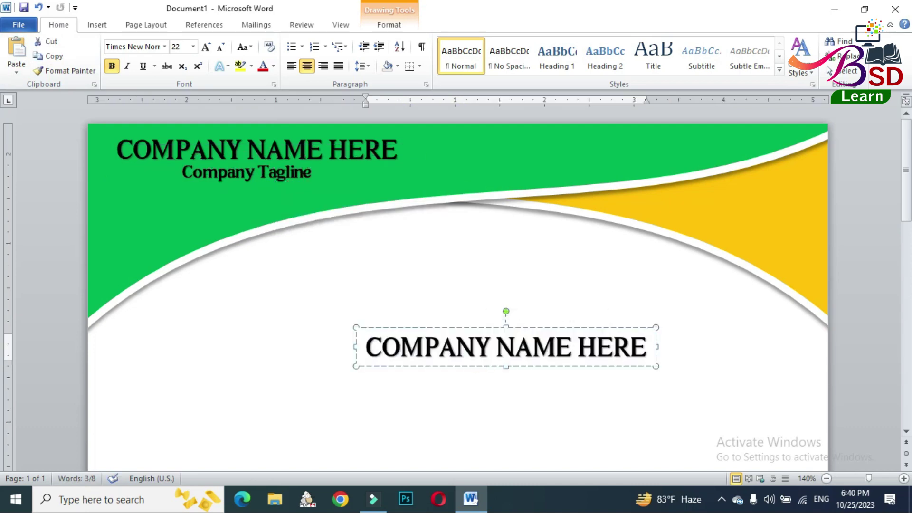
type("TIFICAATE")
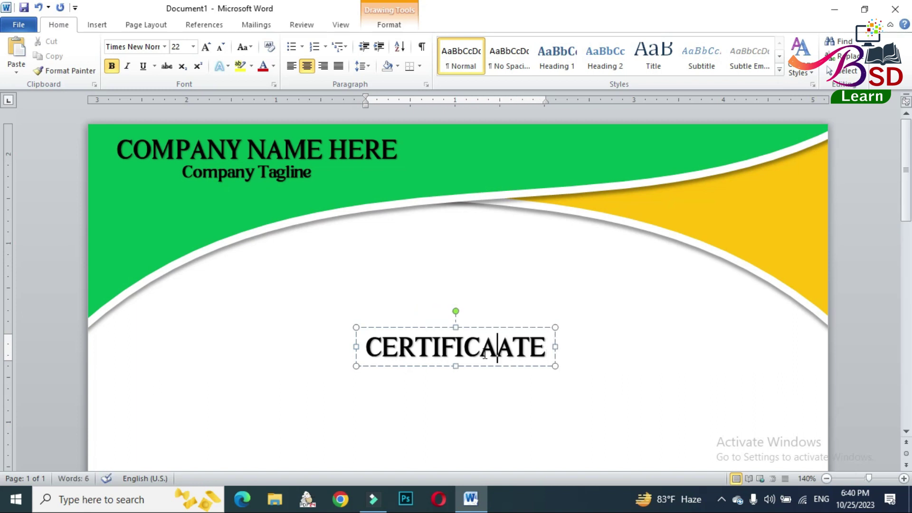
key("BackSpace")
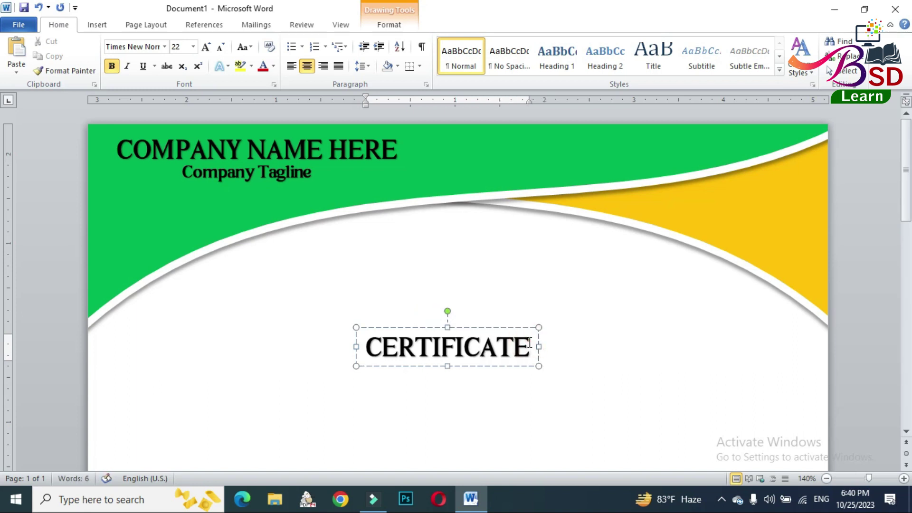
Add a second line reading "OF ACHIVEMENT" below CERTIFICATE and lengthen the text box to fit both lines
key("ctrl+o")
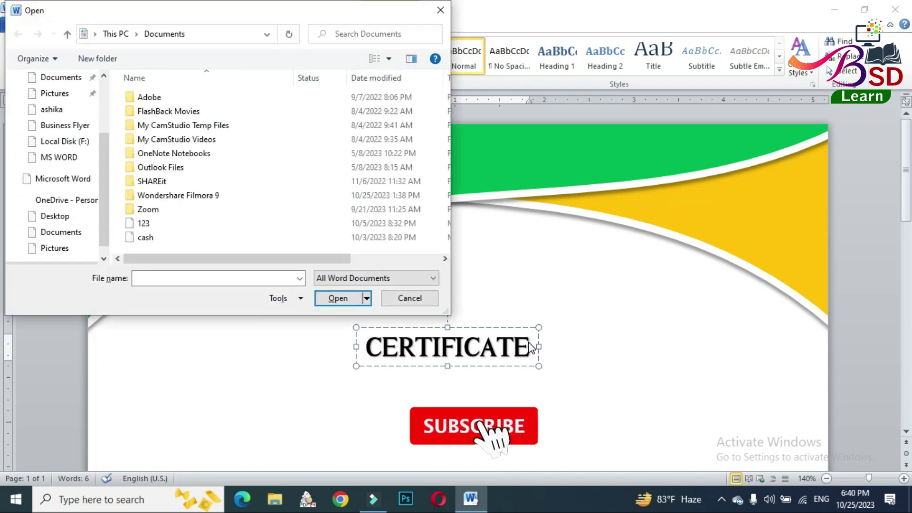
key("Escape")
scroll(456, 285, "down", 1)
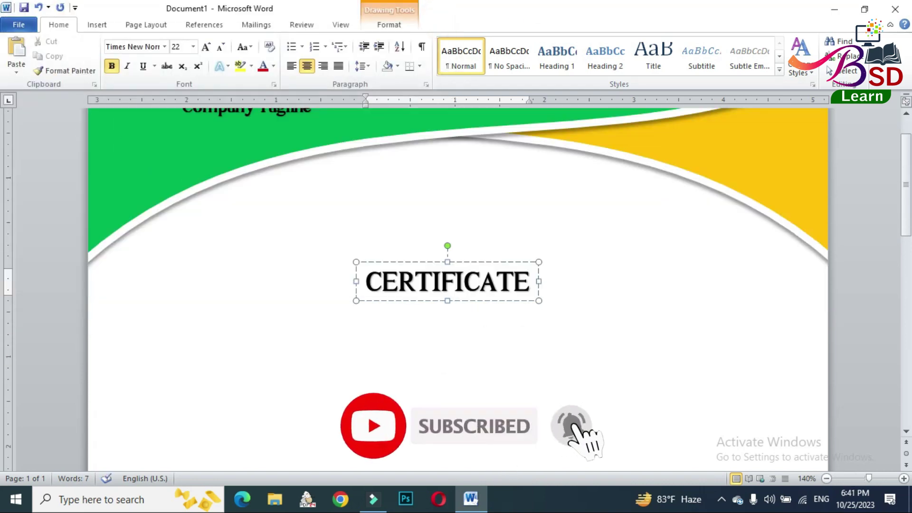
left_click(513, 261)
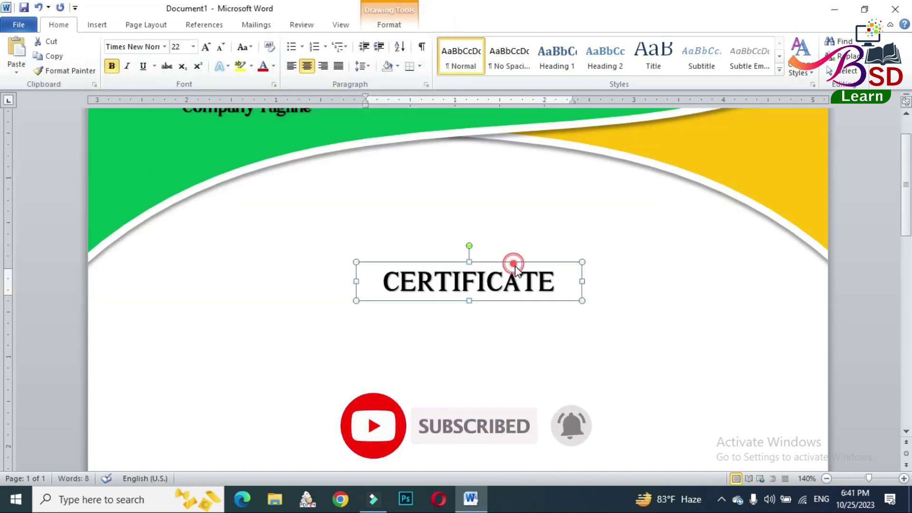
left_click_drag(468, 301, 472, 368)
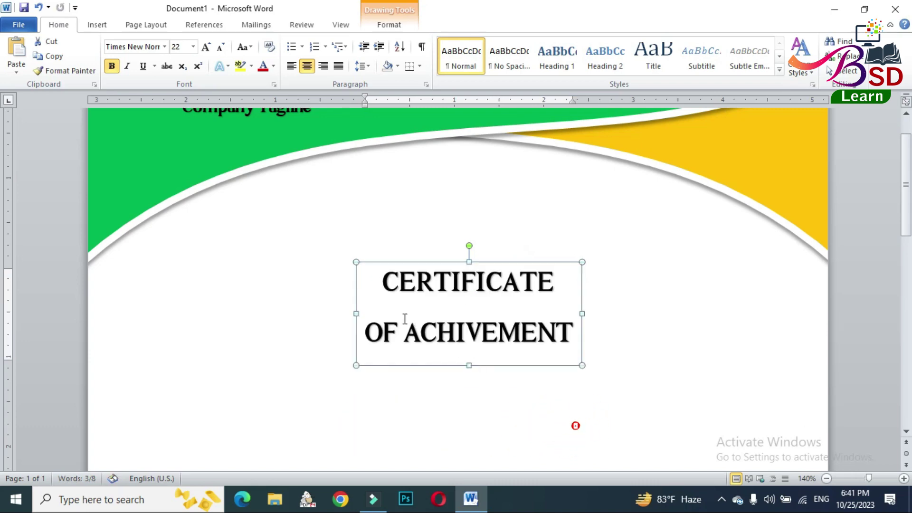
Format the "OF ACHIVEMENT" line as non-bold, underlined text at size 16
left_click_drag(368, 331, 541, 326)
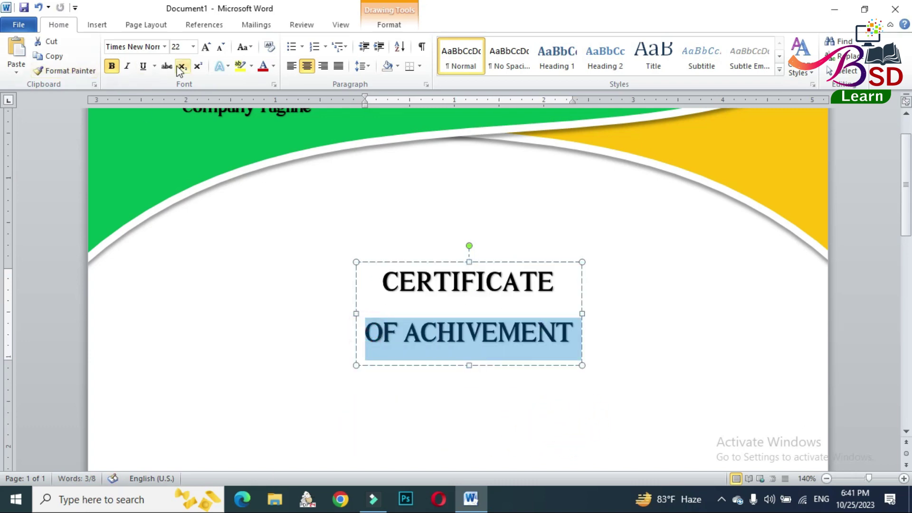
left_click(114, 66)
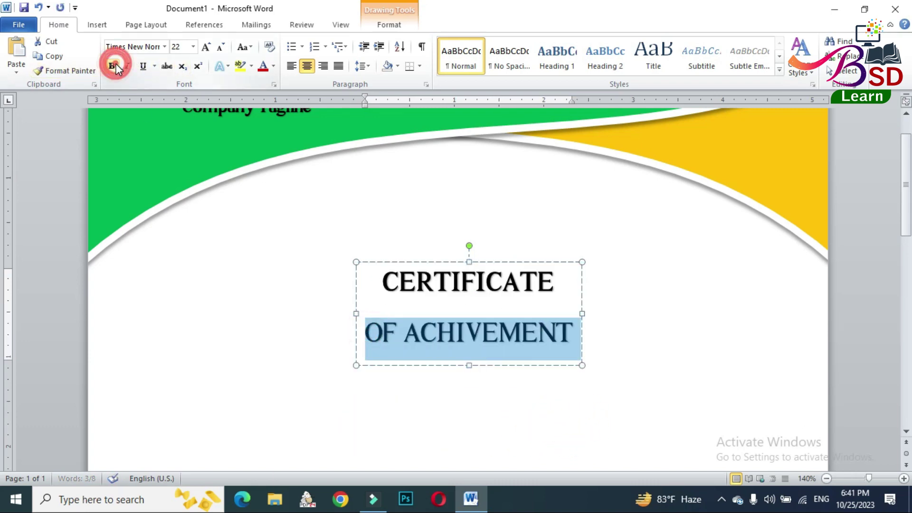
left_click(142, 66)
left_click(221, 47)
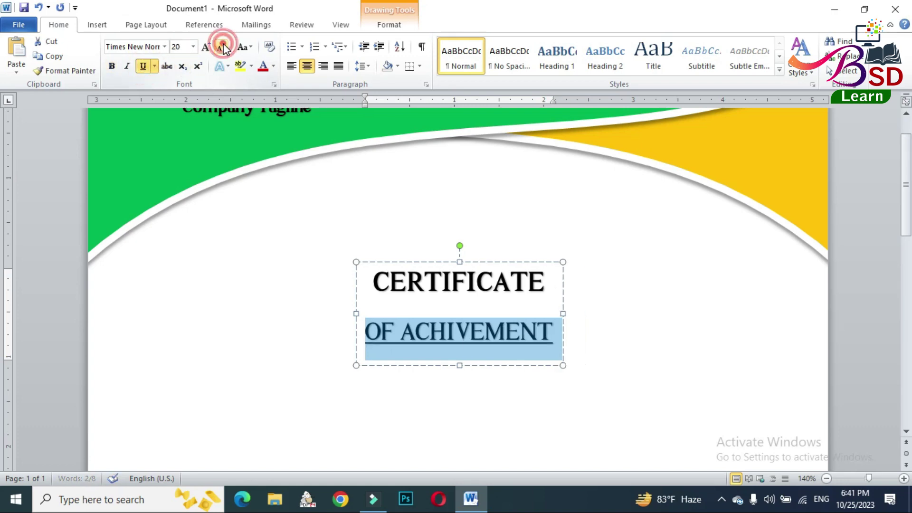
left_click(221, 47)
left_click(221, 47)
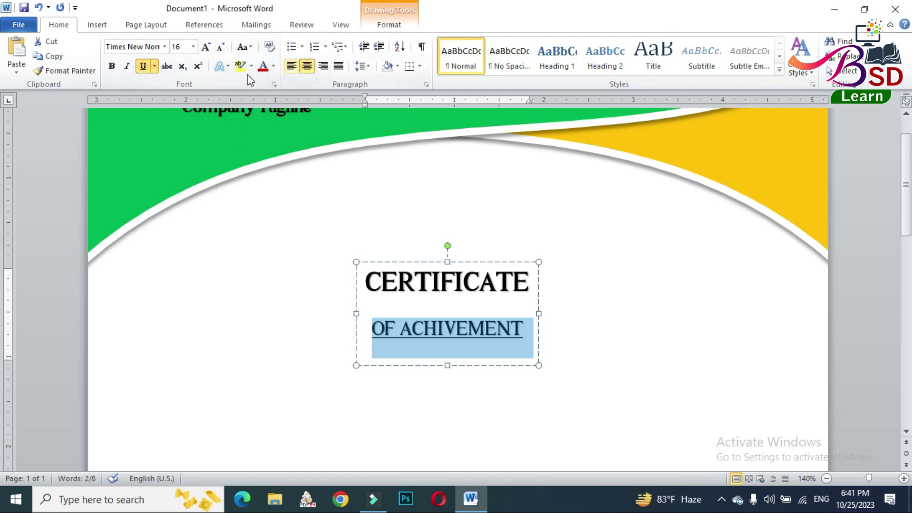
Enlarge the word CERTIFICATE to size 48 and move its box up, centered beneath the header waves
triple_click(433, 283)
left_click(207, 46)
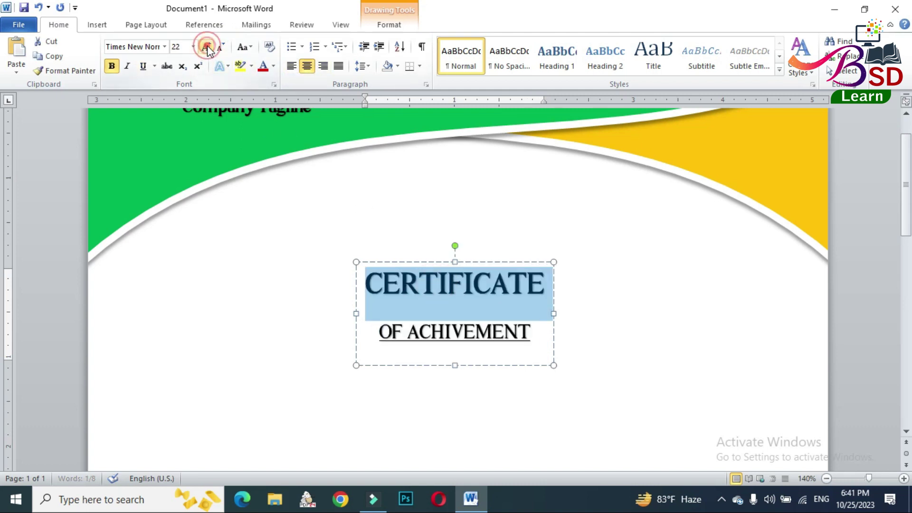
left_click(207, 45)
left_click(208, 46)
left_click(207, 45)
left_click(207, 45)
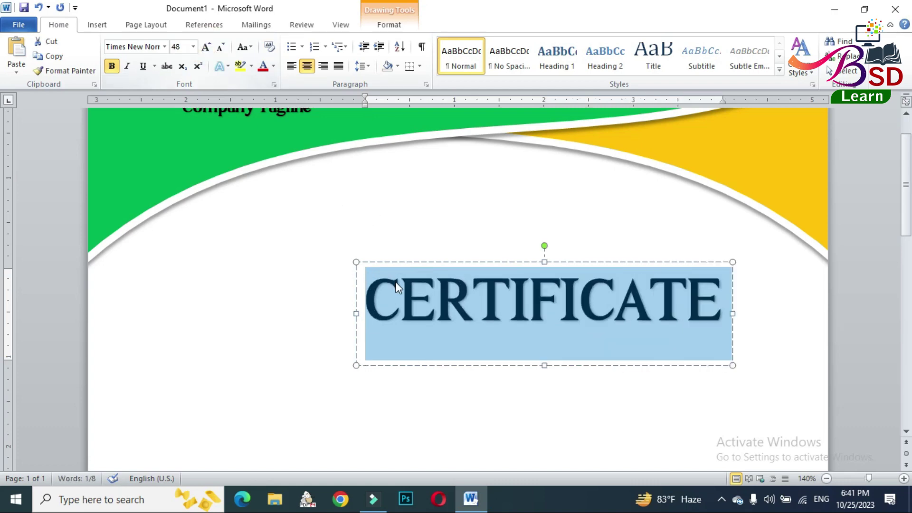
left_click_drag(409, 267, 334, 208)
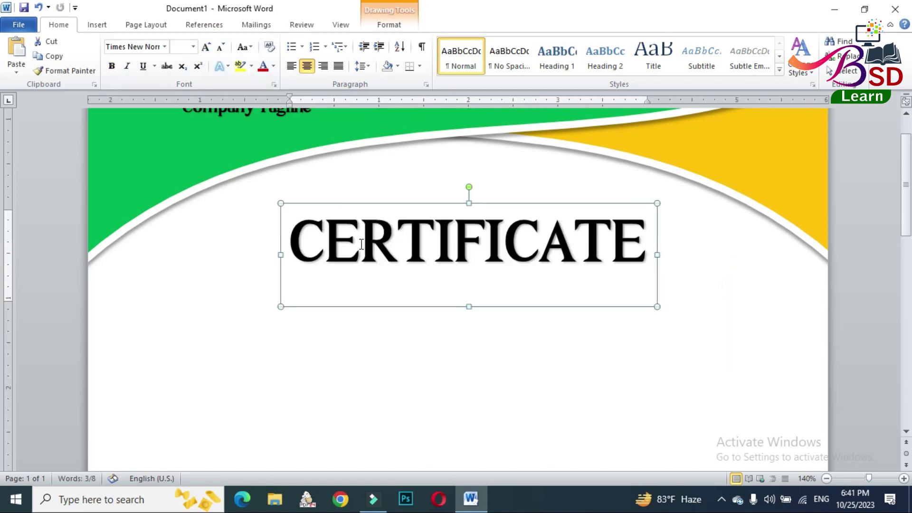
Remove the space after the title's paragraphs, set line spacing to 1.0, and fit the box height to both lines
left_click_drag(469, 329, 473, 369)
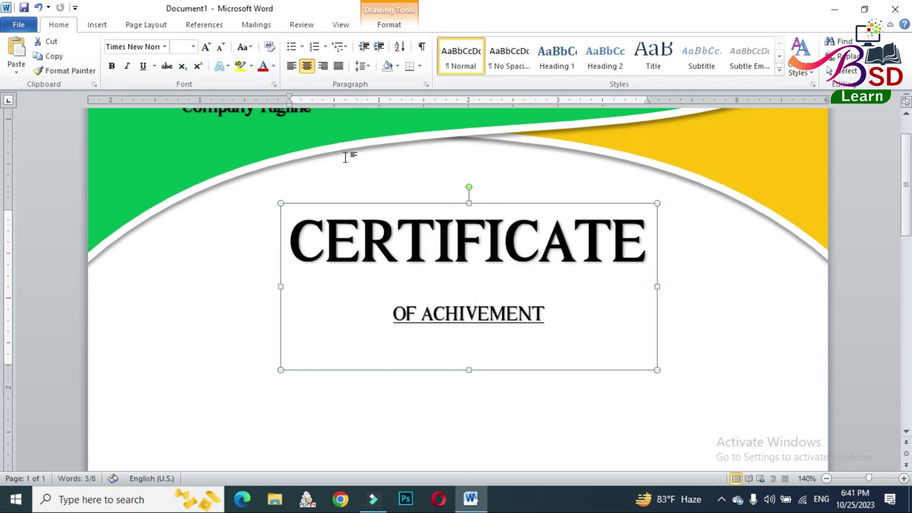
left_click(361, 66)
left_click(397, 215)
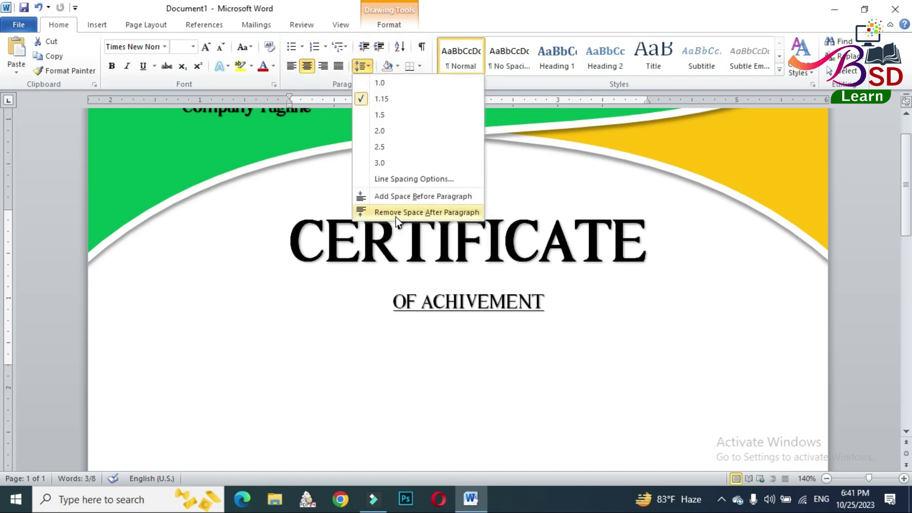
left_click(367, 68)
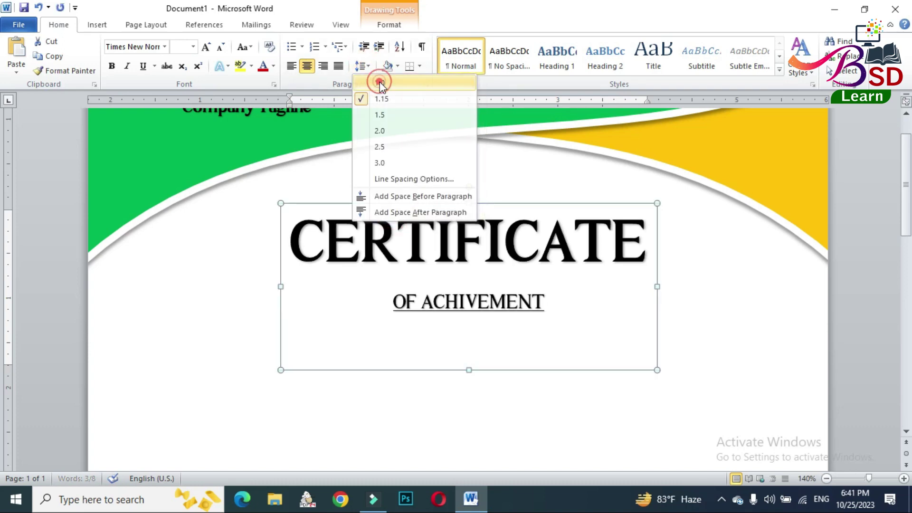
left_click(380, 84)
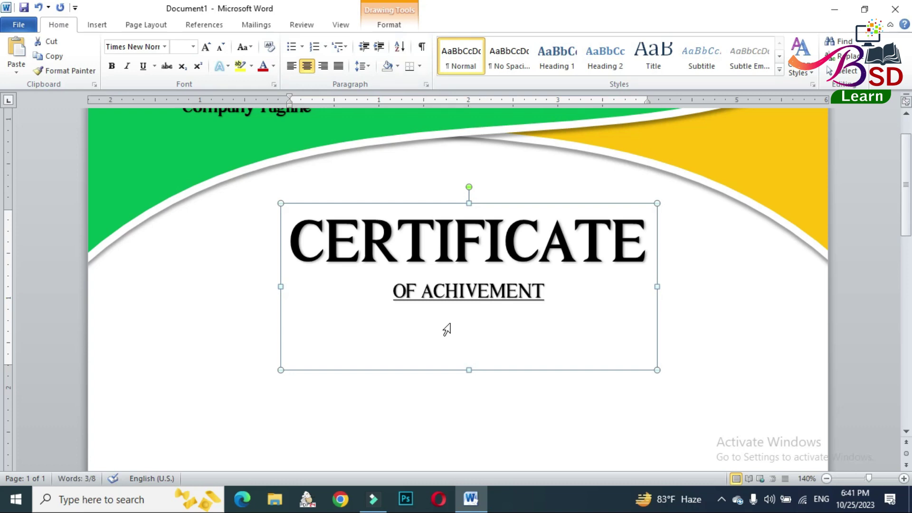
left_click_drag(468, 369, 467, 324)
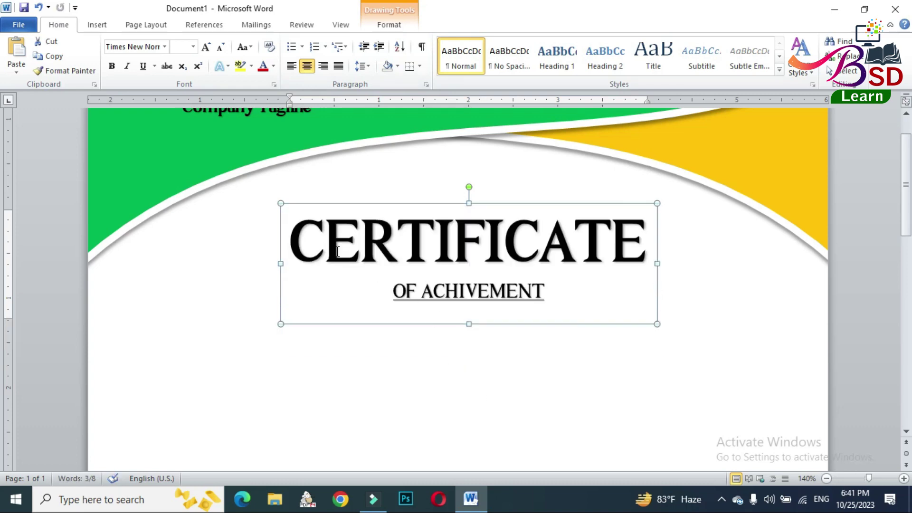
Nudge the certificate title box slightly down, away from the header waves
left_click(455, 365)
left_click(473, 259)
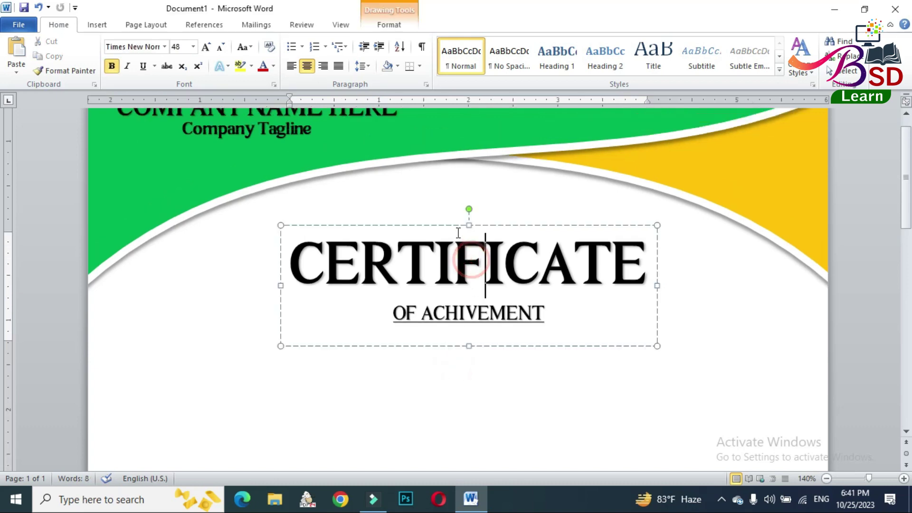
left_click(453, 226)
key("Down")
key("Down")
key("Down")
key("Down")
key("Down")
key("Down")
key("Down")
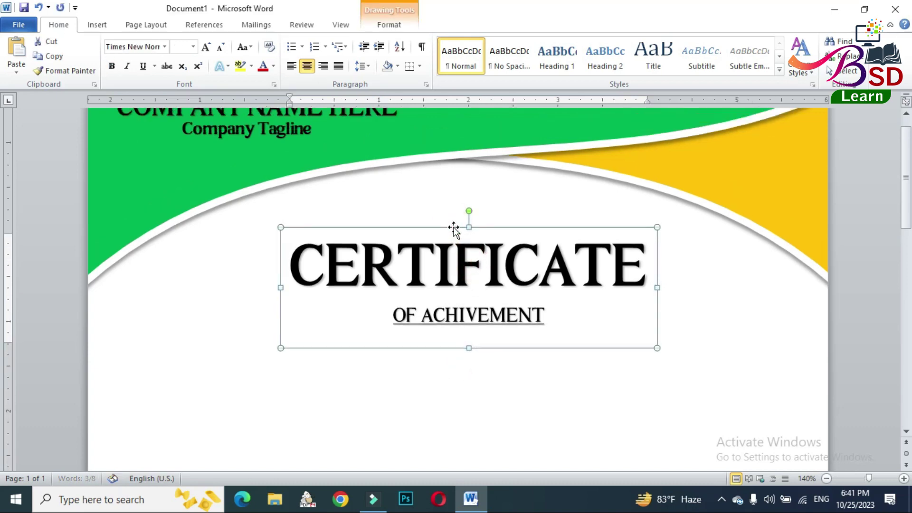
Paste another copy of the company name and place it below the "OF ACHIVEMENT" line
scroll(454, 229, "down", 3)
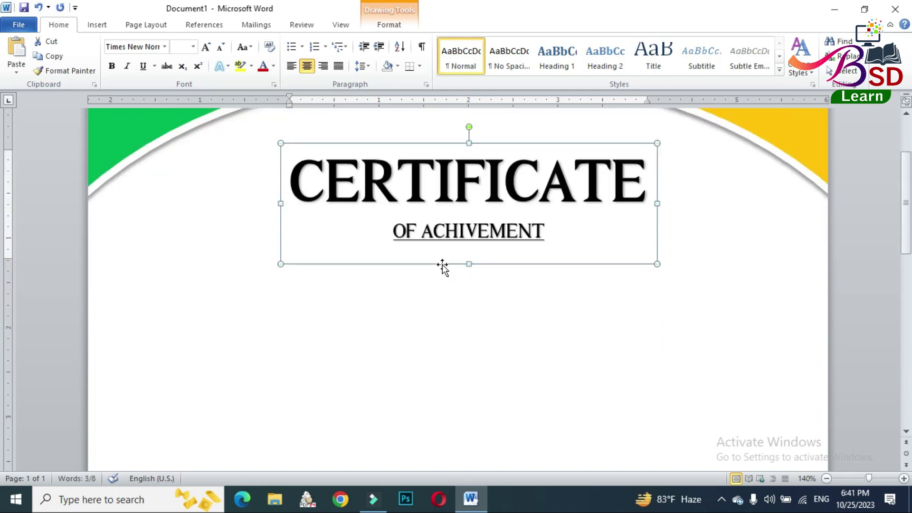
right_click(442, 267)
left_click(190, 180)
left_click(346, 332)
left_click(15, 53)
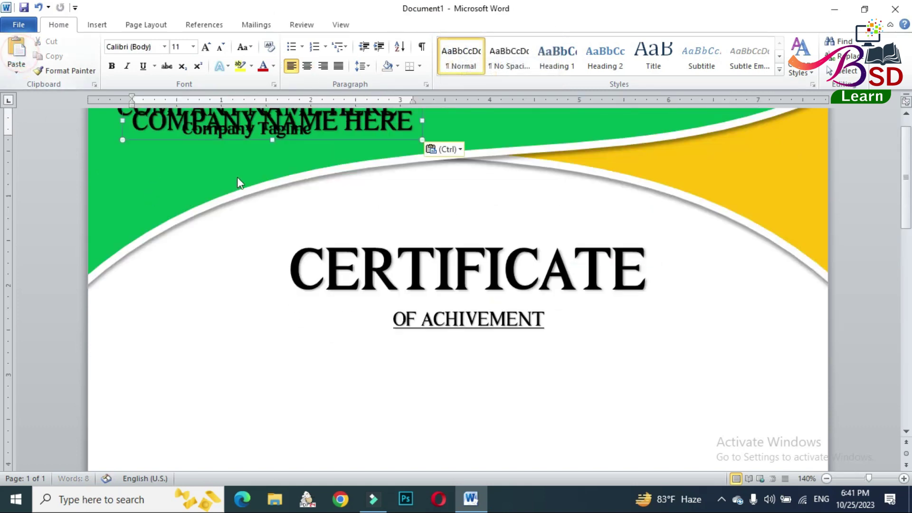
left_click_drag(306, 138, 472, 433)
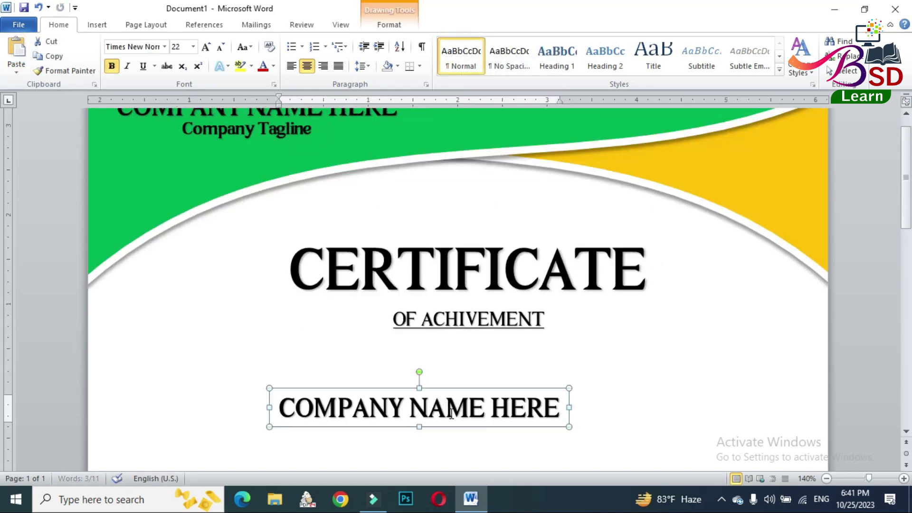
Replace the new copy's text with "THIS CERTIFICATE IS PRESENTED TO"
scroll(429, 329, "down", 5)
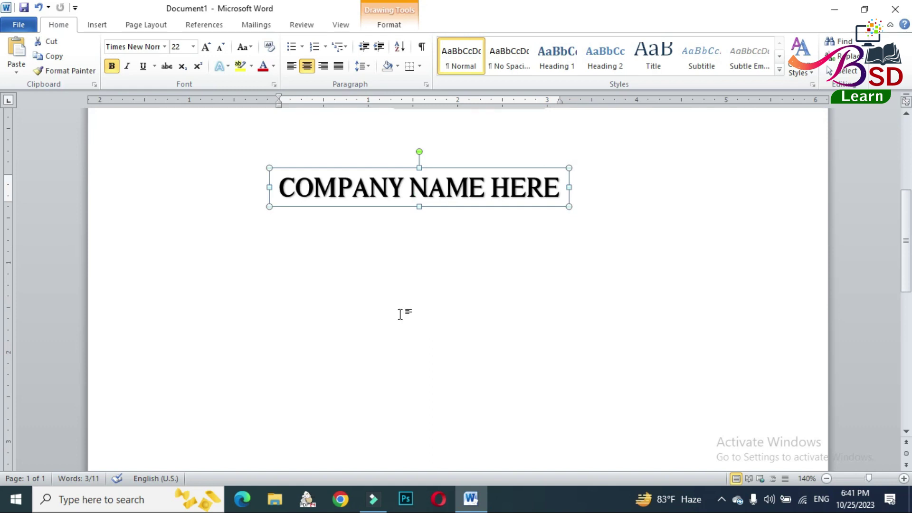
left_click_drag(284, 186, 539, 195)
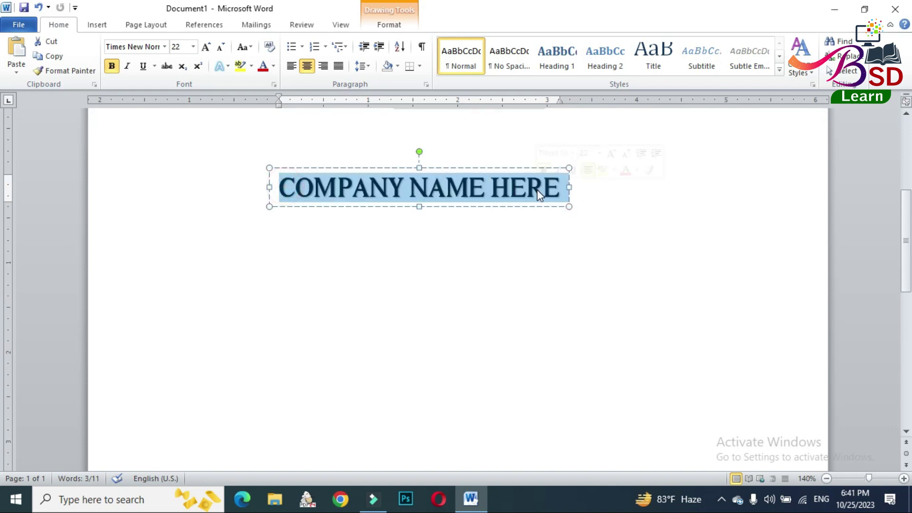
type("THIS ")
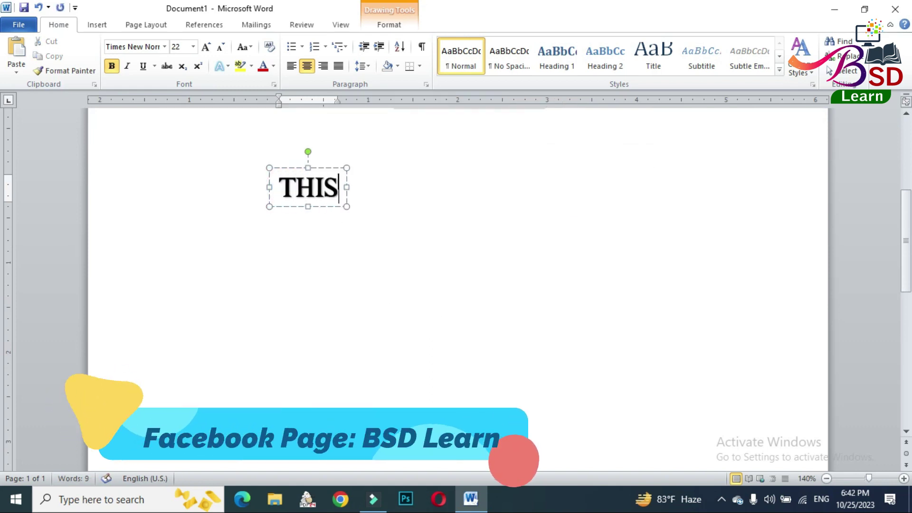
type("CER")
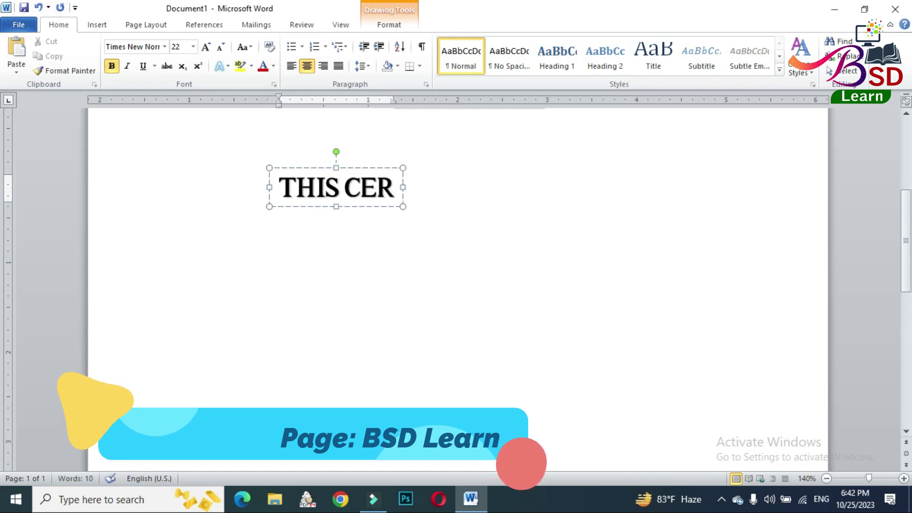
type("TIFICATE")
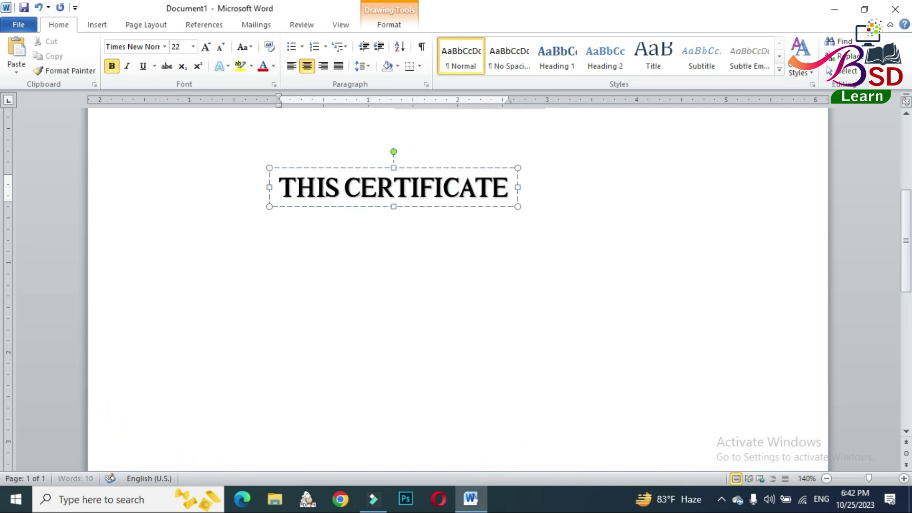
type(" IS ")
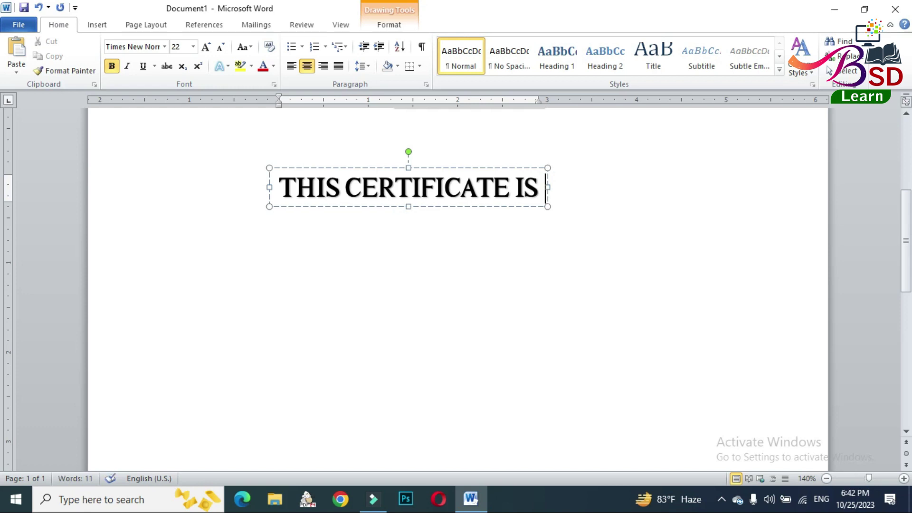
type("PRESE")
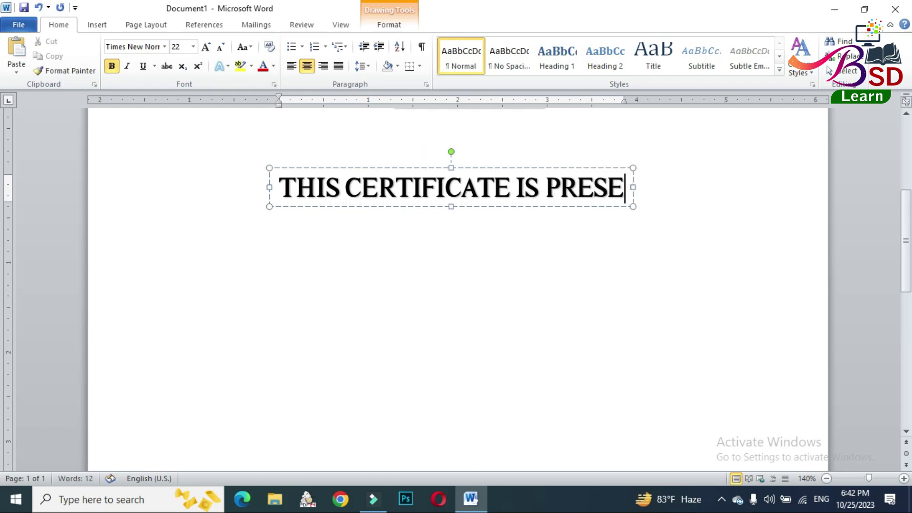
type("NTED TO")
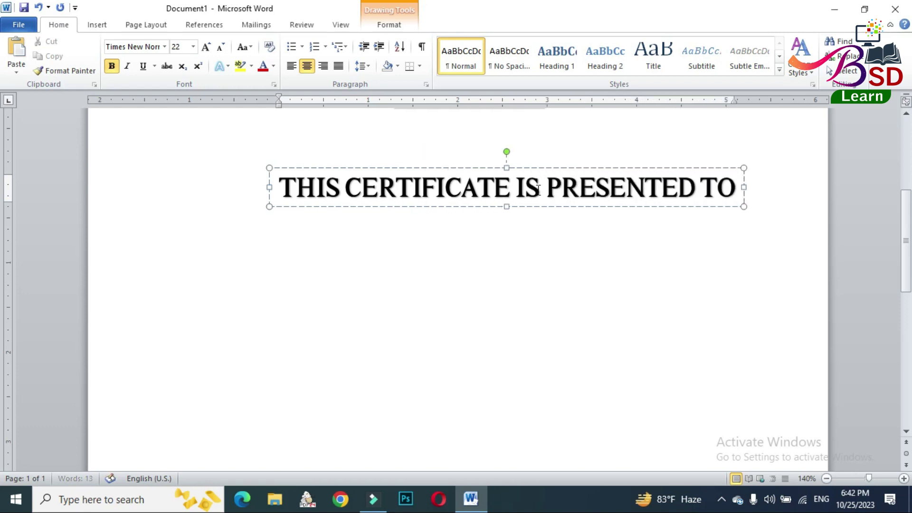
Set the "THIS CERTIFICATE IS PRESENTED TO" text to 20 pt and colour it standard green
left_click(438, 168)
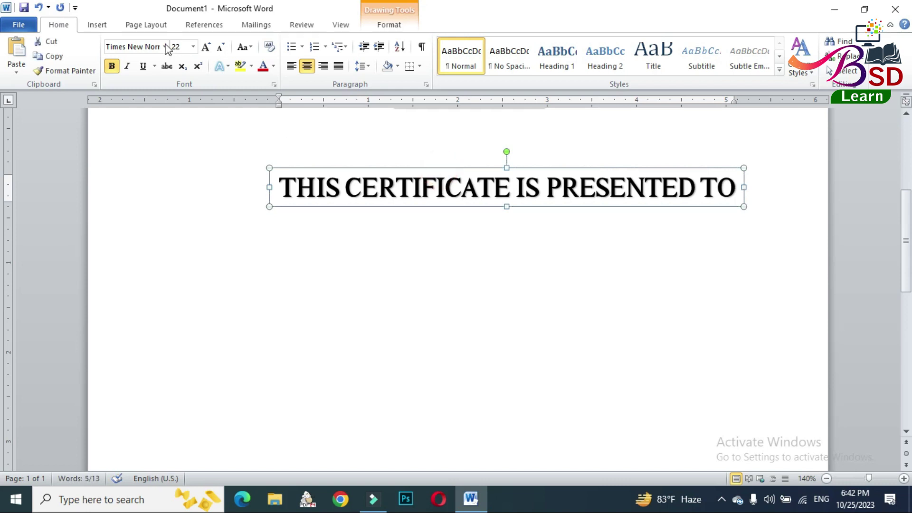
left_click(222, 47)
scroll(477, 256, "up", 3)
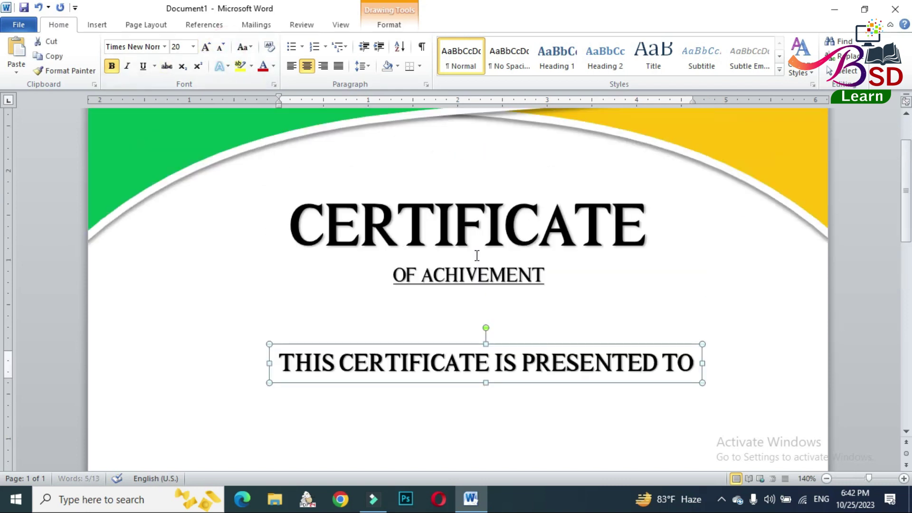
scroll(487, 334, "down", 2)
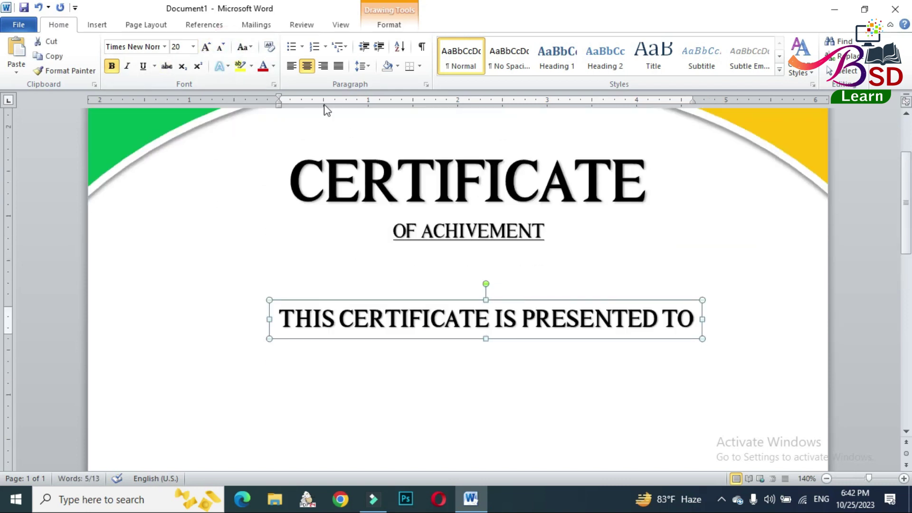
left_click(274, 66)
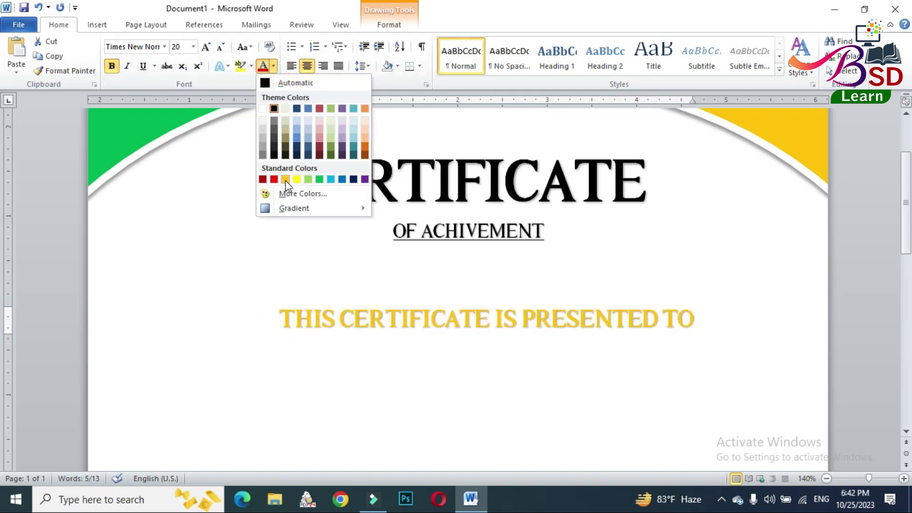
left_click(322, 182)
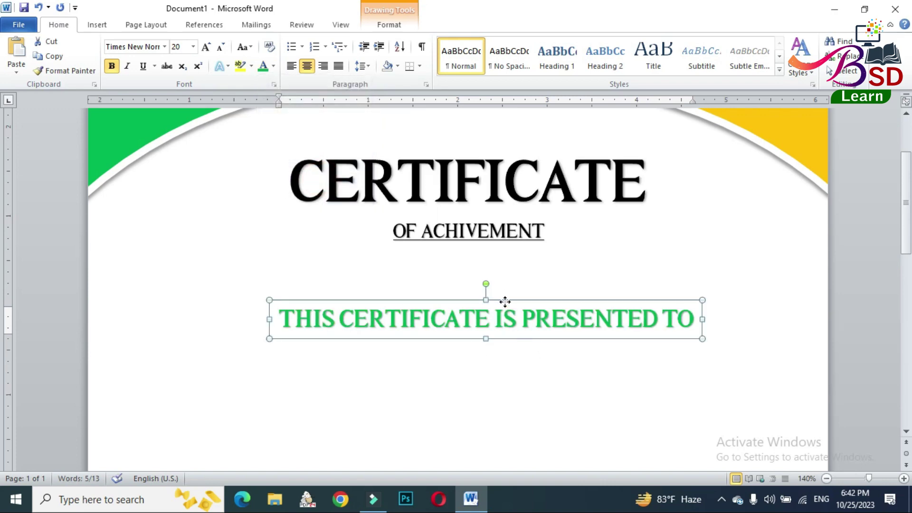
Move the green presentation line slightly up and left, and extend its box downward to fit more lines
left_click_drag(505, 302, 499, 290)
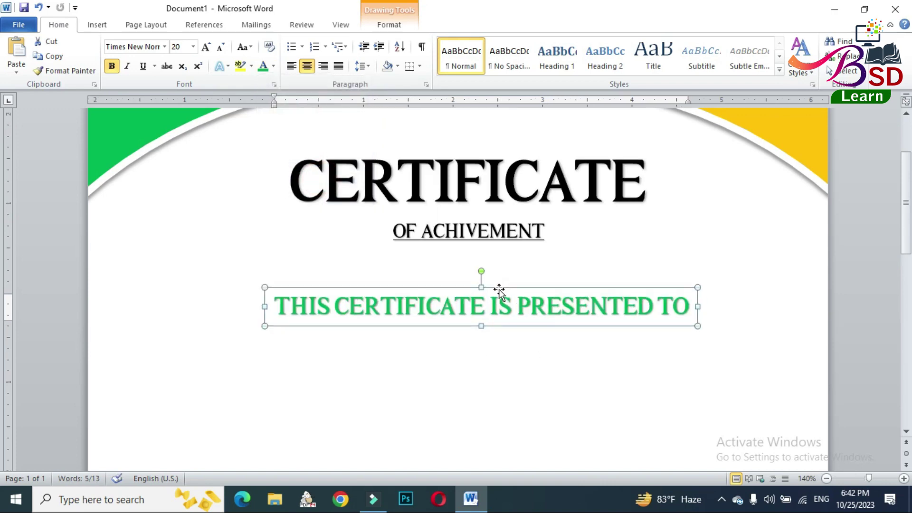
scroll(499, 290, "down", 5)
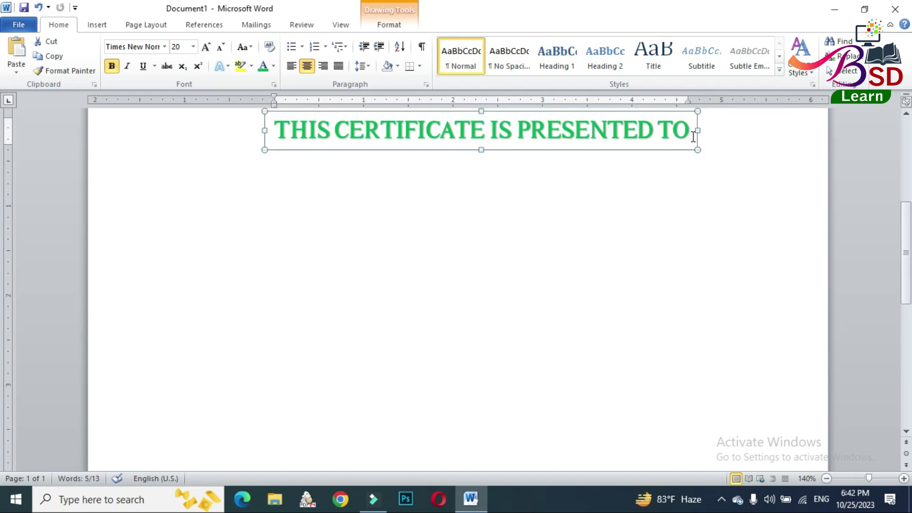
left_click(693, 136)
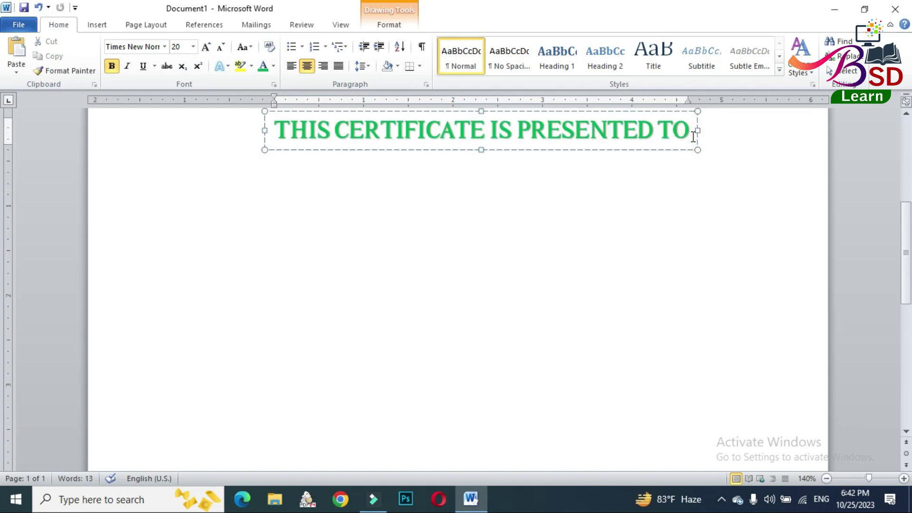
left_click_drag(485, 153, 481, 248)
Add the line "NAME & FAMILY NAME" under the "THIS CERTIFICATE IS PRESENTED TO" text
left_click(692, 129)
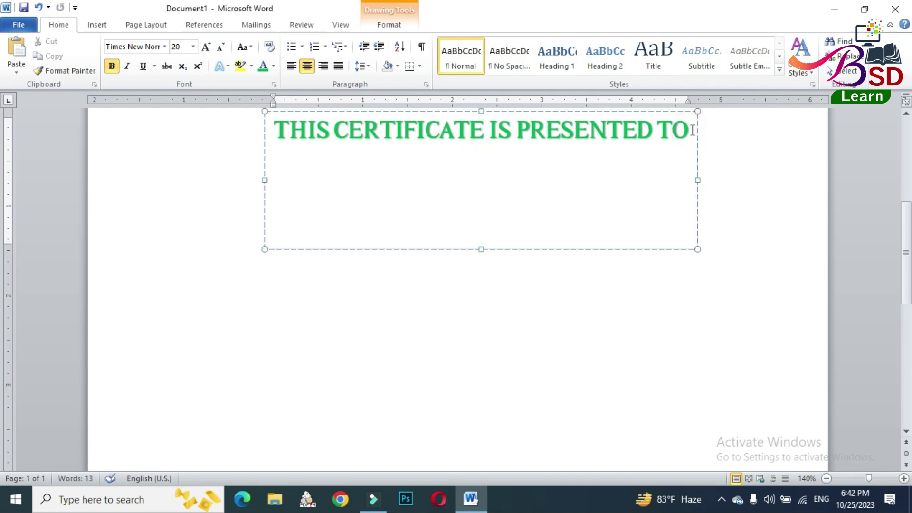
key("Return")
type("NAME ")
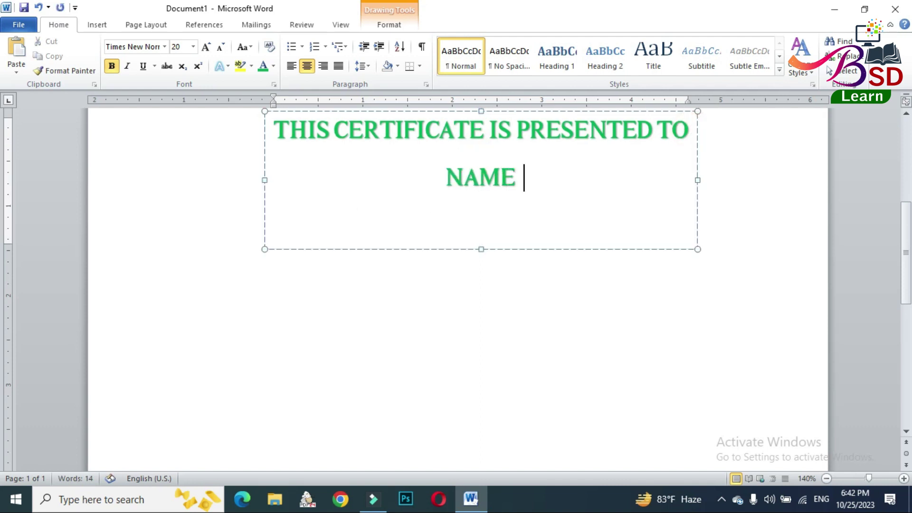
type("& F")
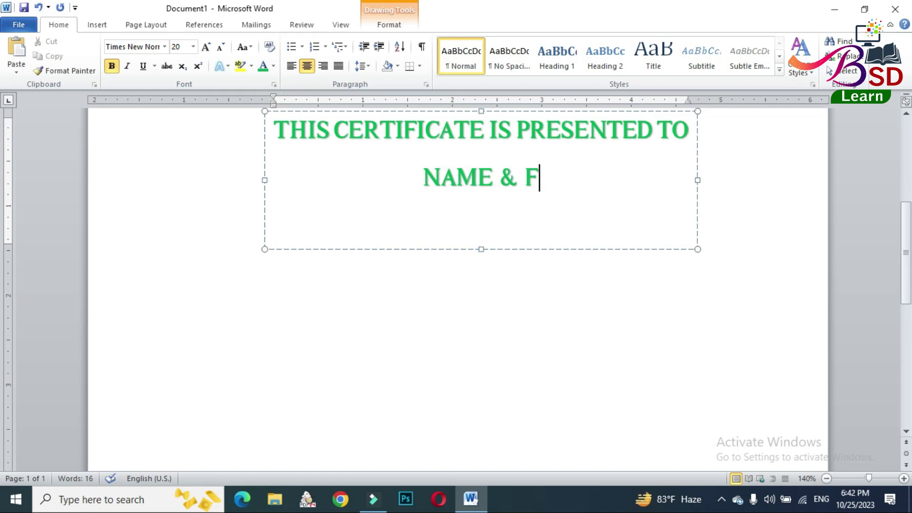
type("AMILU")
key("BackSpace")
type("Y NME")
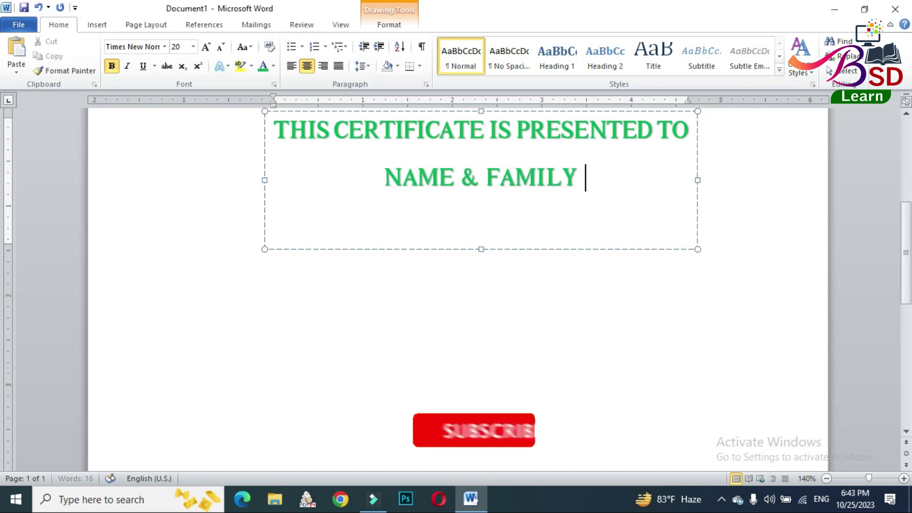
key("BackSpace")
key("BackSpace")
type("AME")
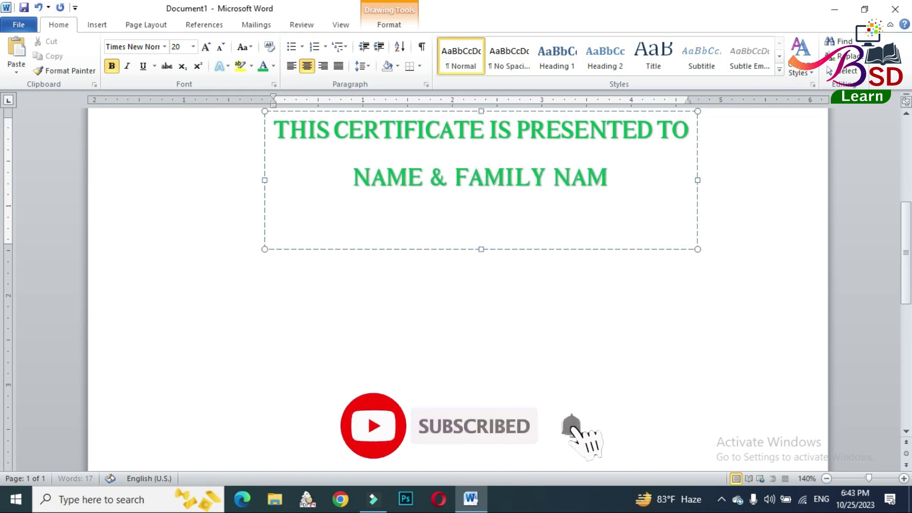
Enlarge "NAME & FAMILY NAME" to 26 pt and shorten the box to fit just below that line
left_click_drag(347, 174, 622, 224)
left_click(205, 48)
left_click(204, 48)
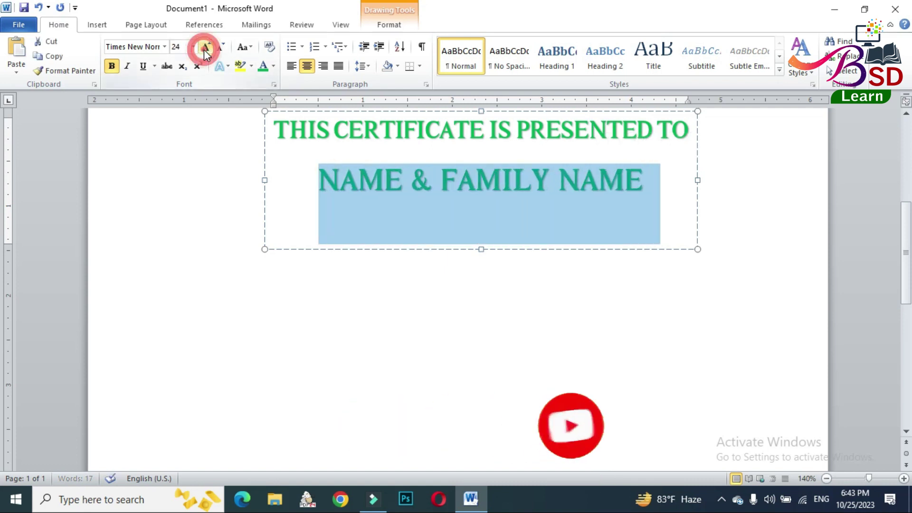
left_click(204, 48)
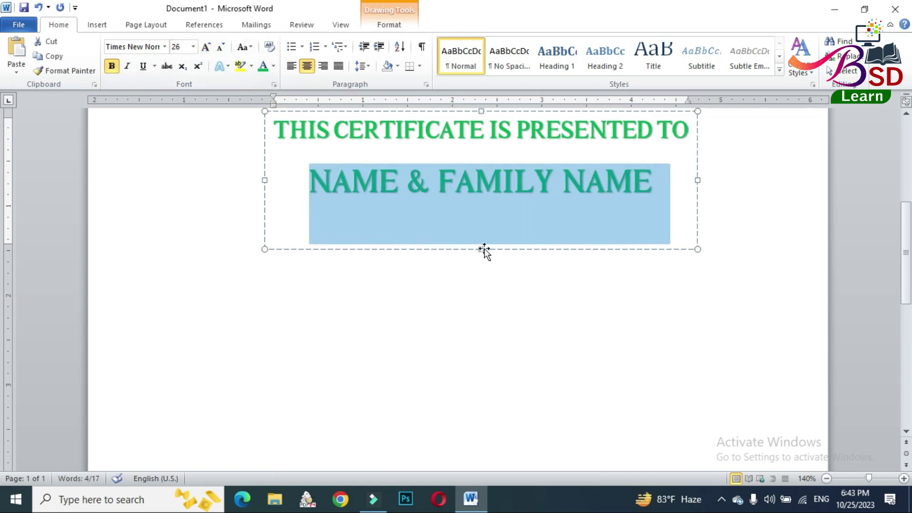
left_click_drag(481, 250, 481, 209)
Colour the "NAME & FAMILY NAME" line standard dark blue and deselect the box
left_click_drag(307, 181, 645, 180)
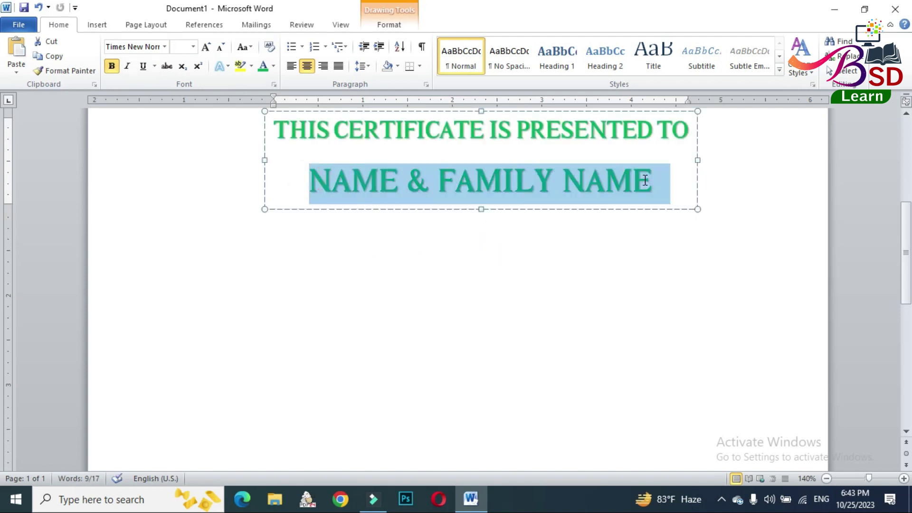
left_click(274, 67)
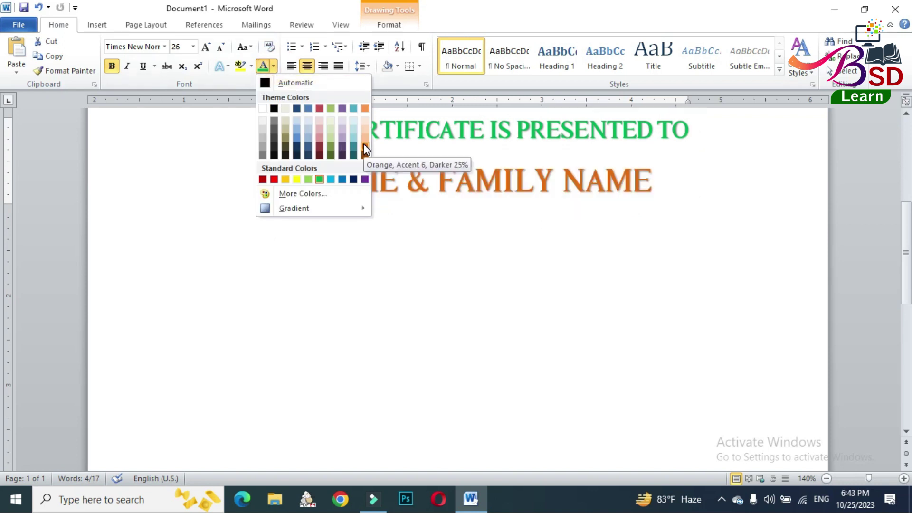
left_click(353, 179)
left_click(526, 305)
Draw a text box spanning most of the page width between the "NAME & FAMILY NAME" line and the footer waves
scroll(526, 305, "up", 5)
scroll(510, 306, "down", 3)
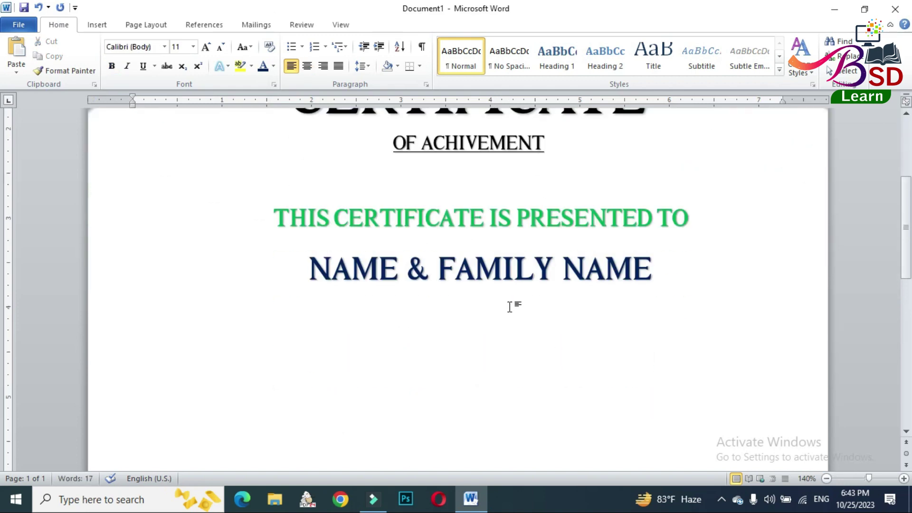
scroll(509, 306, "down", 3, "ctrl")
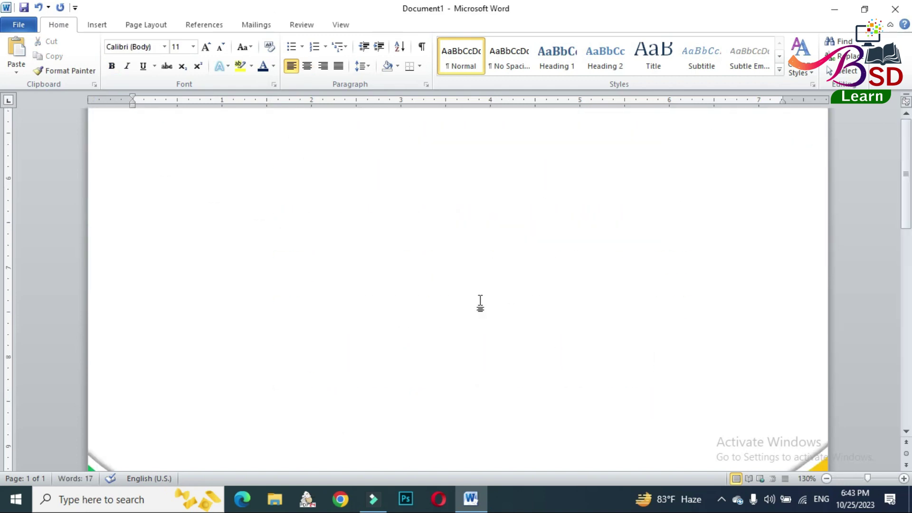
scroll(481, 300, "down", 10)
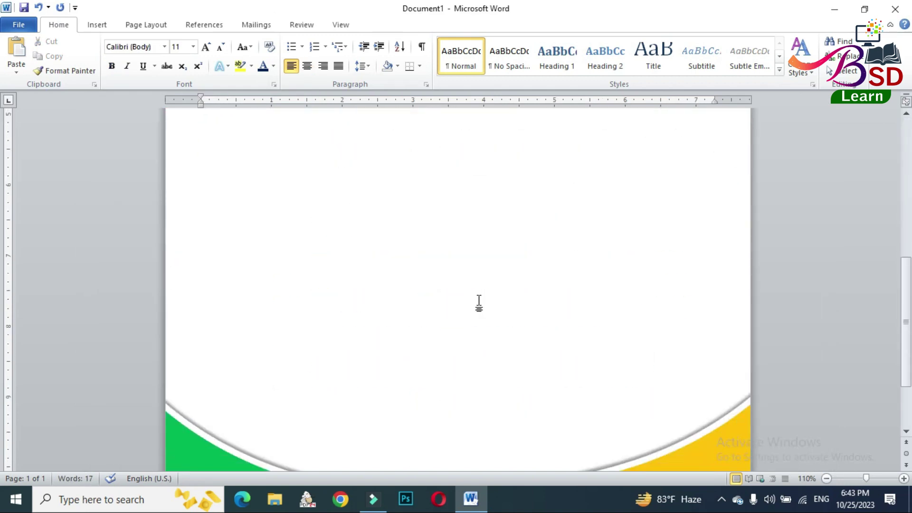
left_click(97, 25)
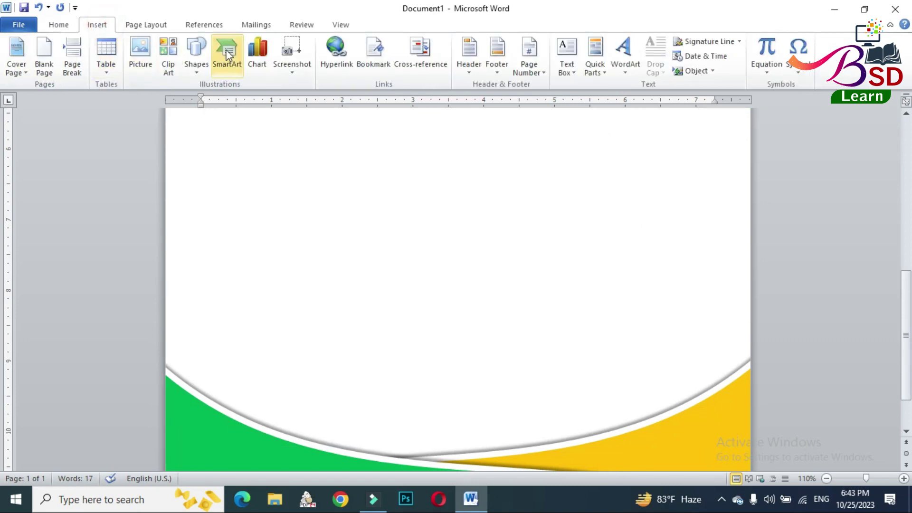
left_click(196, 61)
left_click(191, 187)
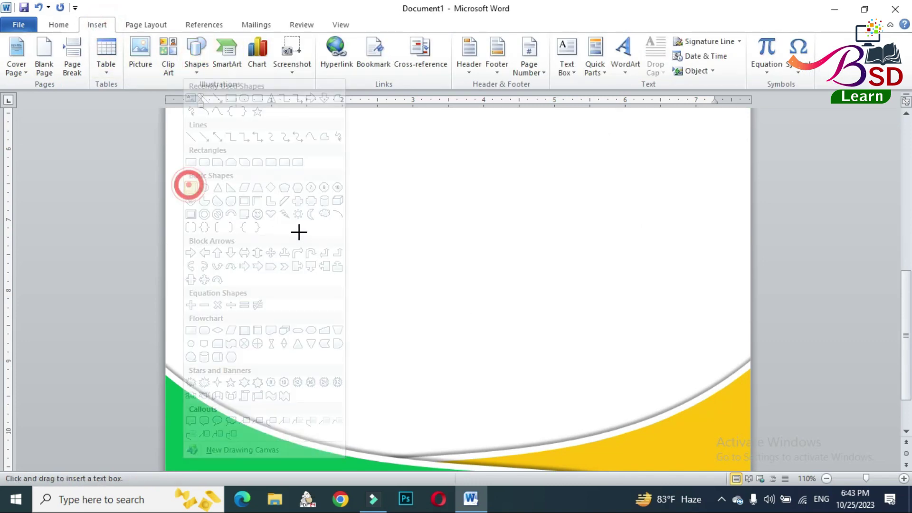
scroll(307, 239, "up", 10)
scroll(307, 239, "down", 2, "ctrl")
scroll(313, 252, "down", 8)
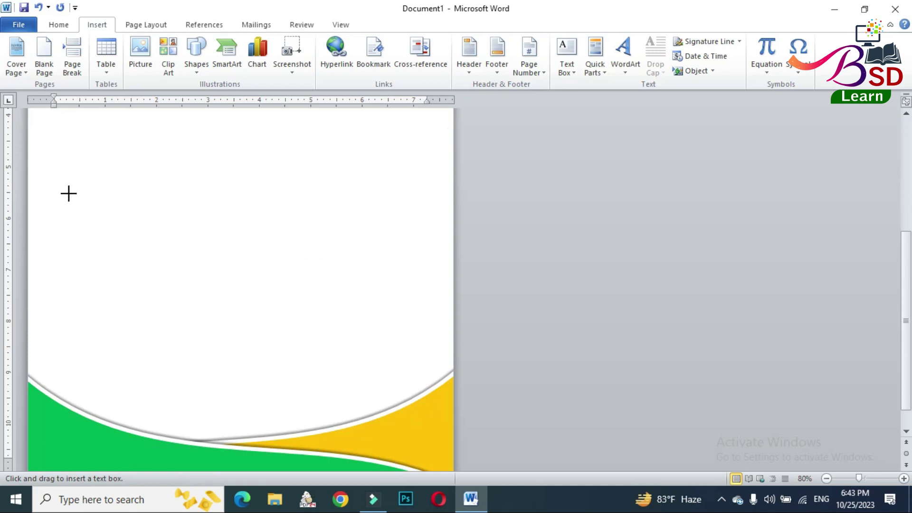
mouse_move(62, 145)
left_mouse_down()
mouse_move(444, 328)
mouse_move(428, 332)
left_mouse_up()
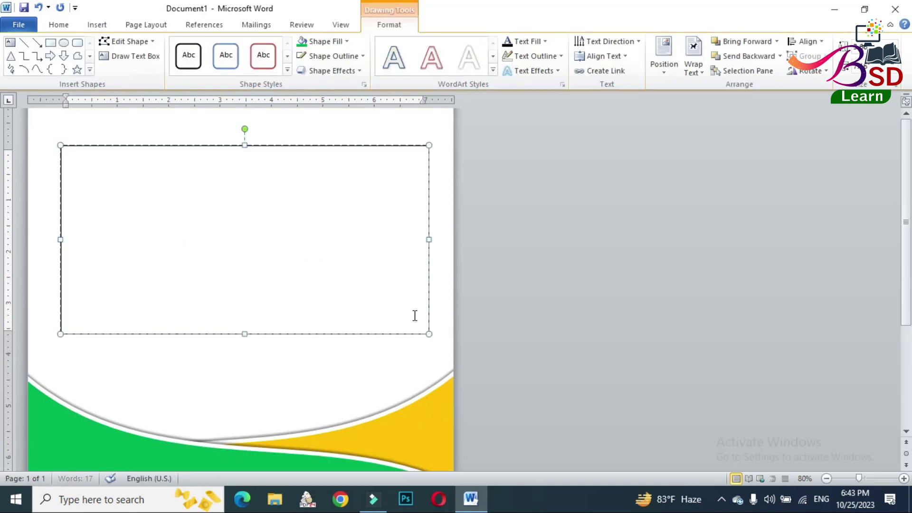
scroll(414, 316, "down", 1, "ctrl")
scroll(413, 316, "down", 7)
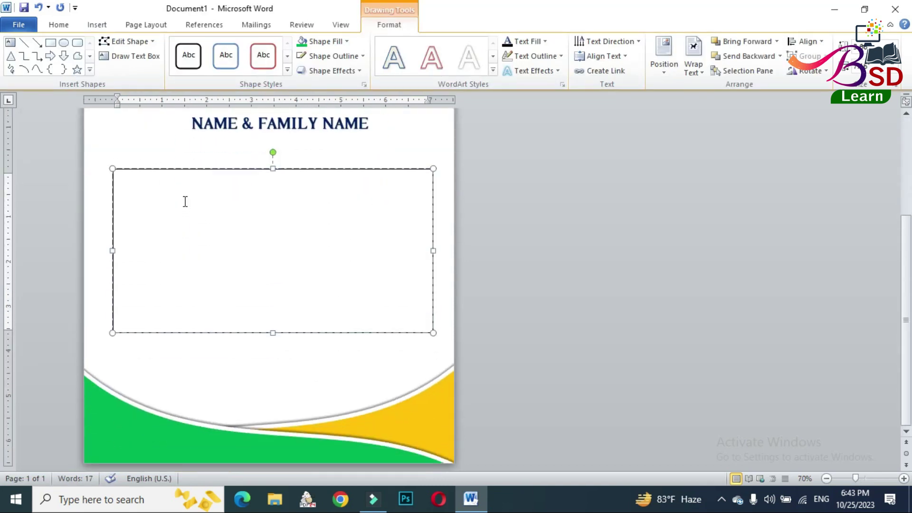